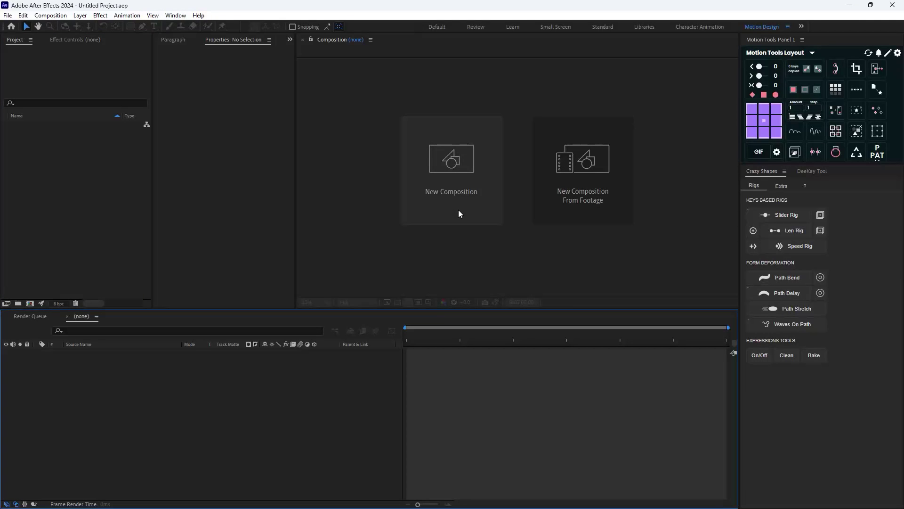
Create a 1920×1920 composition named DESIGN, 4 seconds long at 24 fps.
{"action": "left_click", "coordinate": [451, 190]}
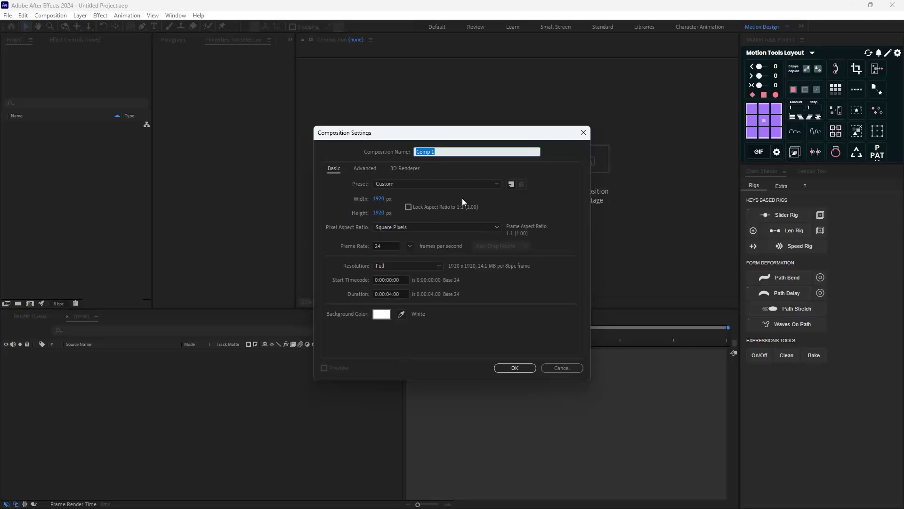
{"action": "type", "text": "DESIGN"}
{"action": "left_click", "coordinate": [515, 368]}
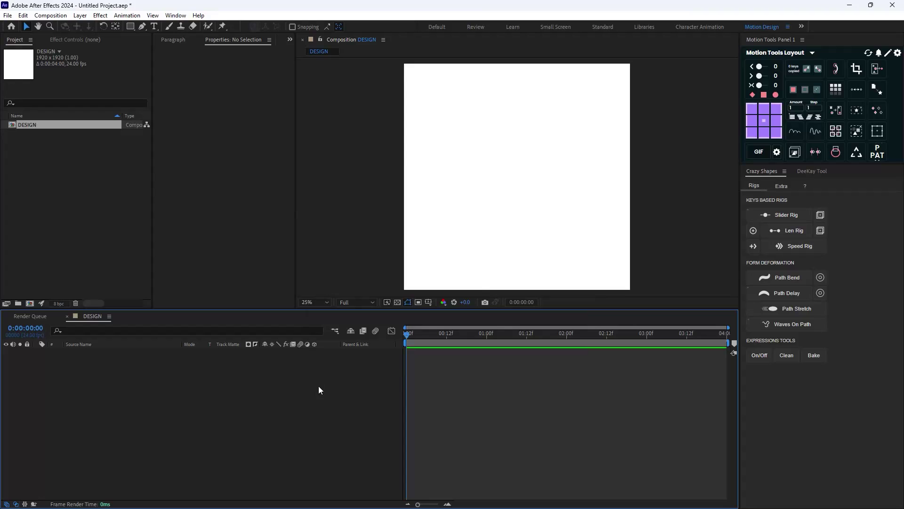
{"action": "left_click", "coordinate": [154, 25]}
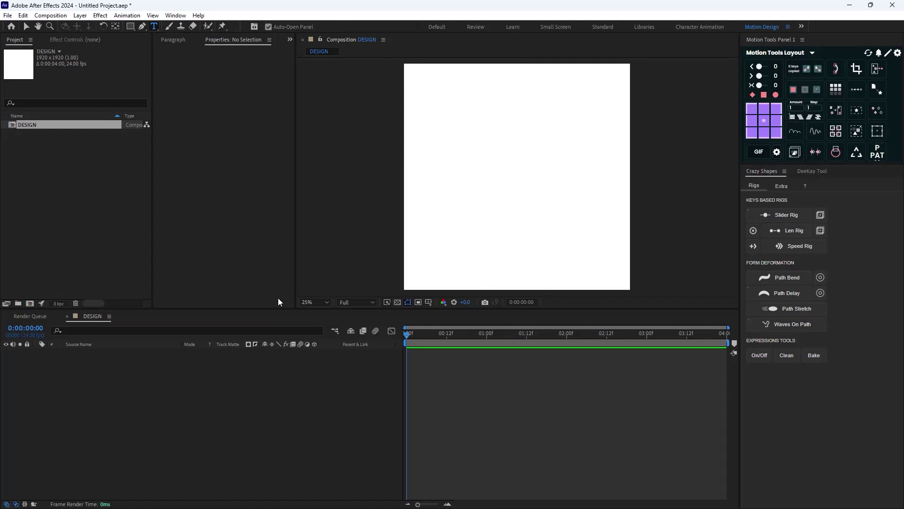
Add a text layer reading BURNOUT on the canvas.
{"action": "left_click", "coordinate": [477, 150]}
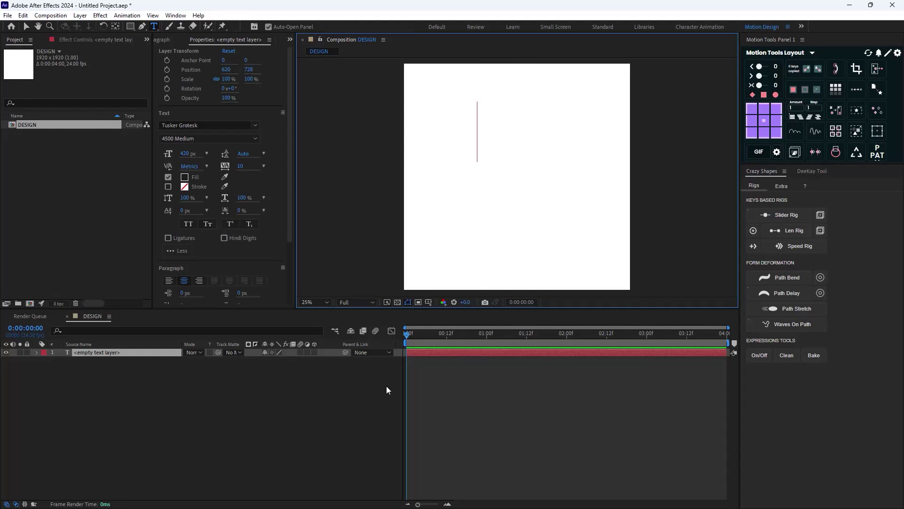
{"action": "type", "text": "BU"}
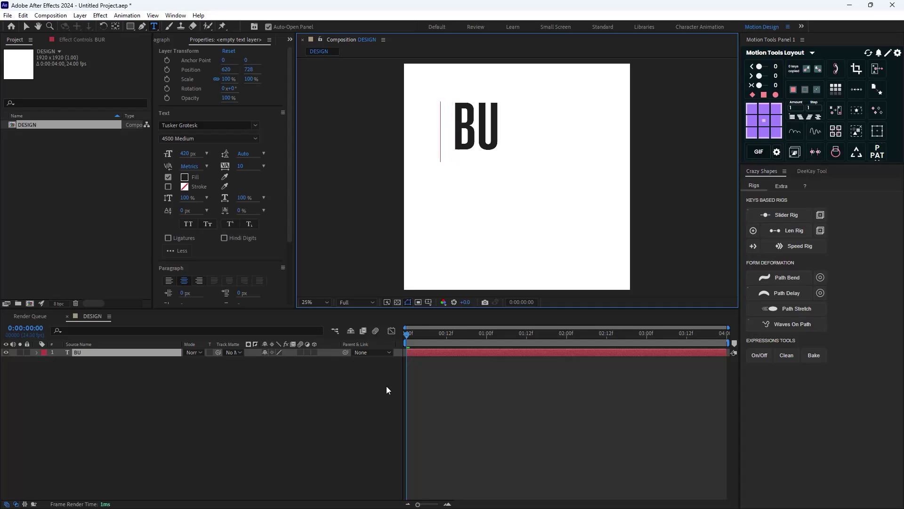
{"action": "type", "text": "RNOUT"}
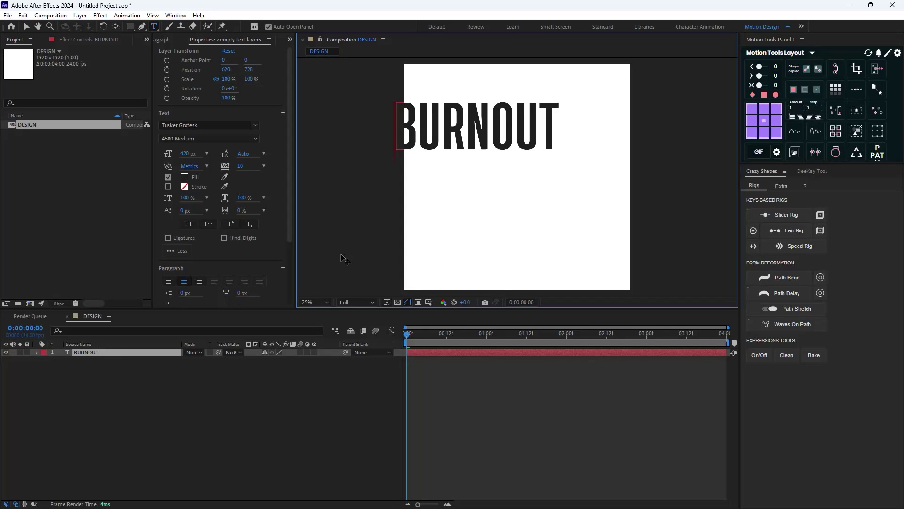
{"action": "left_click", "coordinate": [27, 26]}
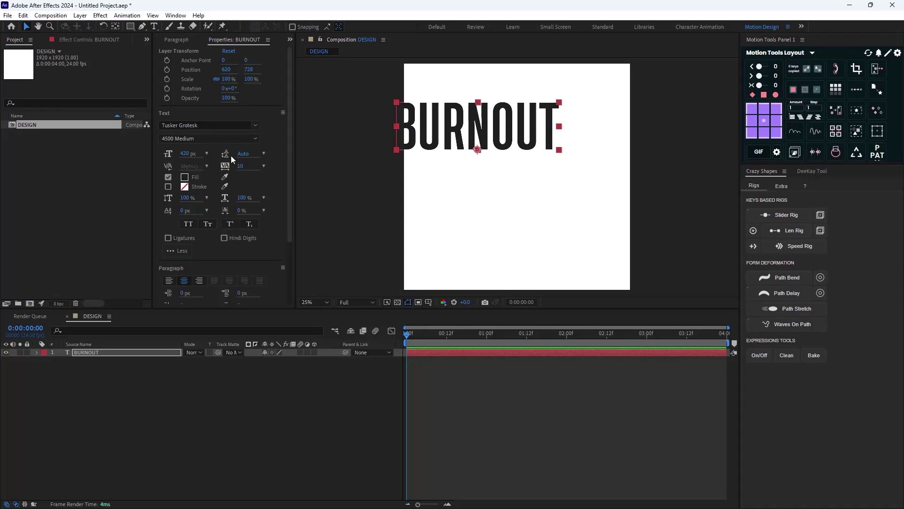
Set BURNOUT to the Tusker Grotesk 1500 Medium weight and drag it toward the centre.
{"action": "left_click", "coordinate": [256, 138]}
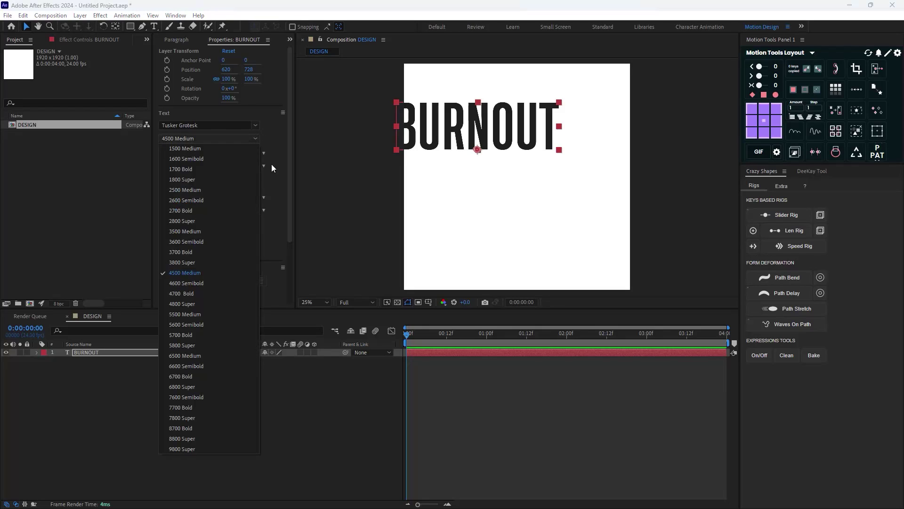
{"action": "left_click", "coordinate": [225, 149]}
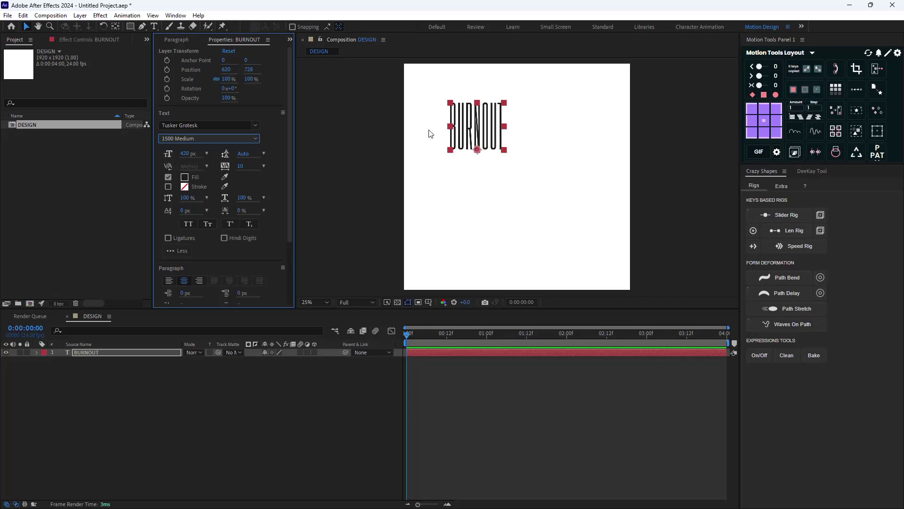
{"action": "left_click_drag", "start_coordinate": [477, 150], "coordinate": [504, 209]}
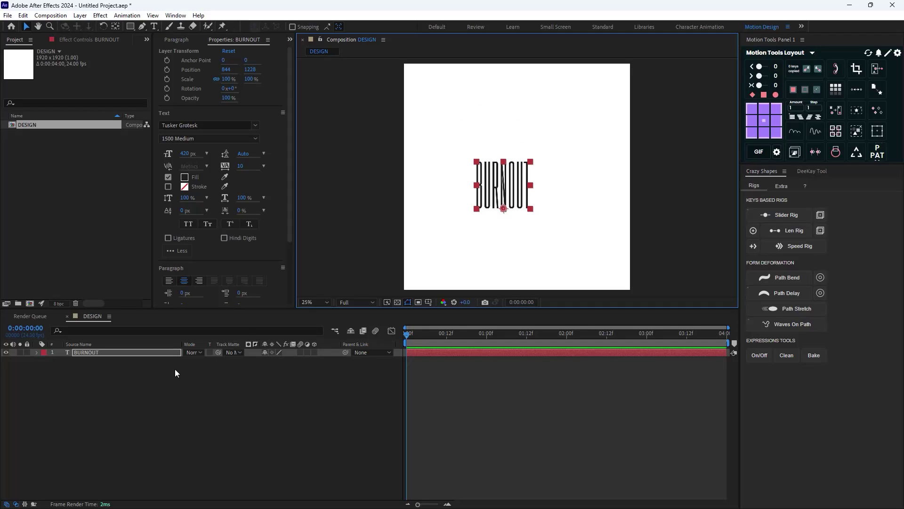
Scale BURNOUT to 100, 190% to stretch it vertically.
{"action": "key", "text": "s"}
{"action": "left_click", "coordinate": [275, 363]}
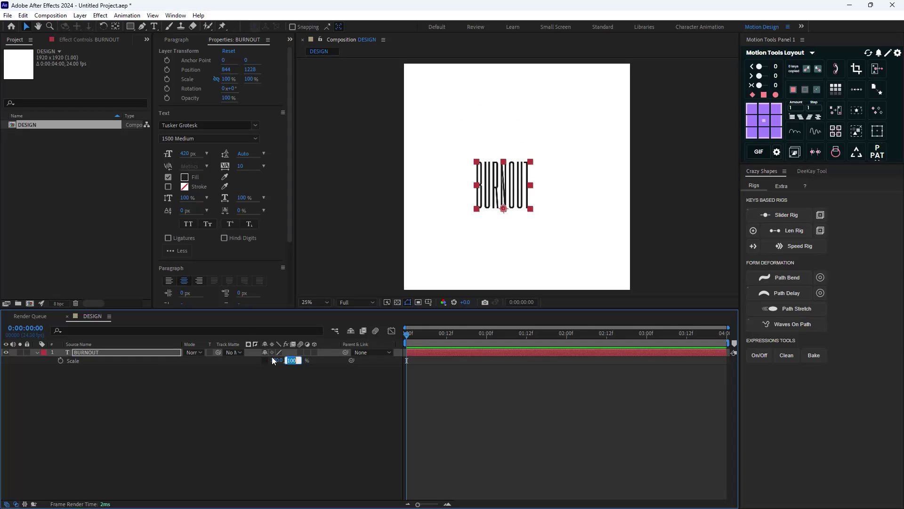
{"action": "type", "text": "190"}
{"action": "key", "text": "Return"}
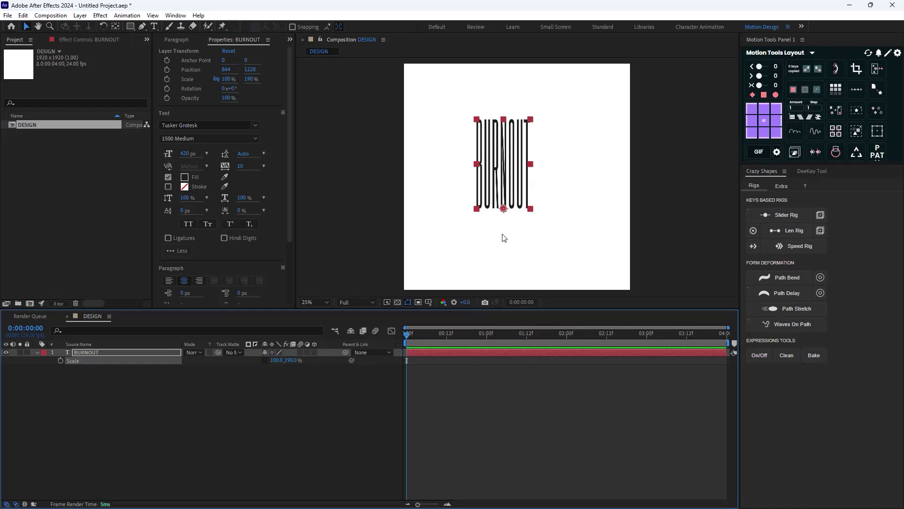
Centre BURNOUT horizontally and vertically in the composition, viewed at 25%.
{"action": "left_click", "coordinate": [176, 40]}
{"action": "left_click", "coordinate": [158, 39]}
{"action": "left_click", "coordinate": [178, 64]}
{"action": "left_click", "coordinate": [226, 63]}
{"action": "key", "text": "comma"}
{"action": "key", "text": "period"}
Widen BURNOUT's letter tracking to 20.
{"action": "left_click", "coordinate": [197, 372]}
{"action": "left_click", "coordinate": [117, 353]}
{"action": "left_click", "coordinate": [263, 38]}
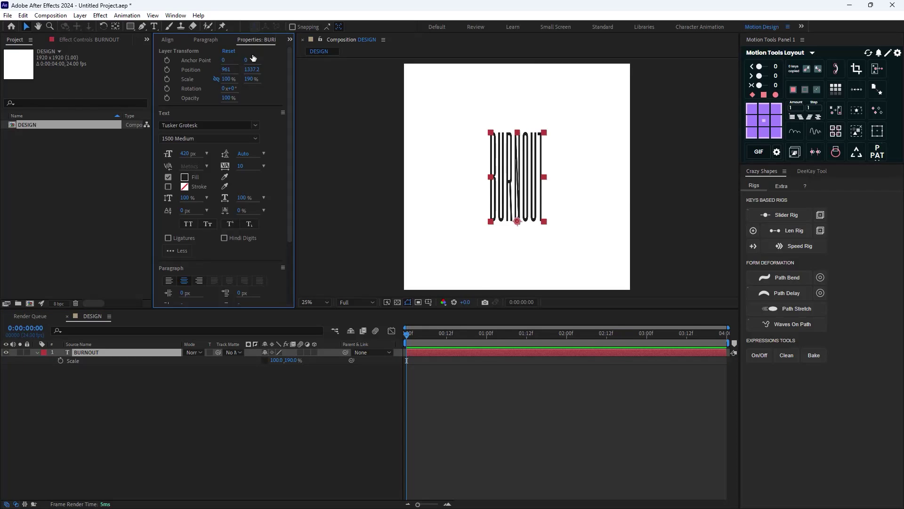
{"action": "left_click_drag", "start_coordinate": [238, 172], "coordinate": [247, 170]}
{"action": "left_click", "coordinate": [347, 404]}
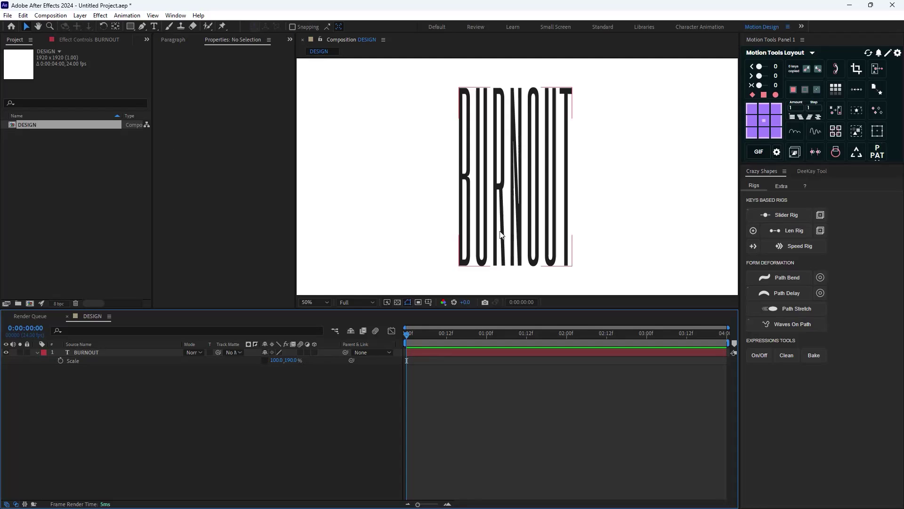
{"action": "left_click", "coordinate": [131, 352]}
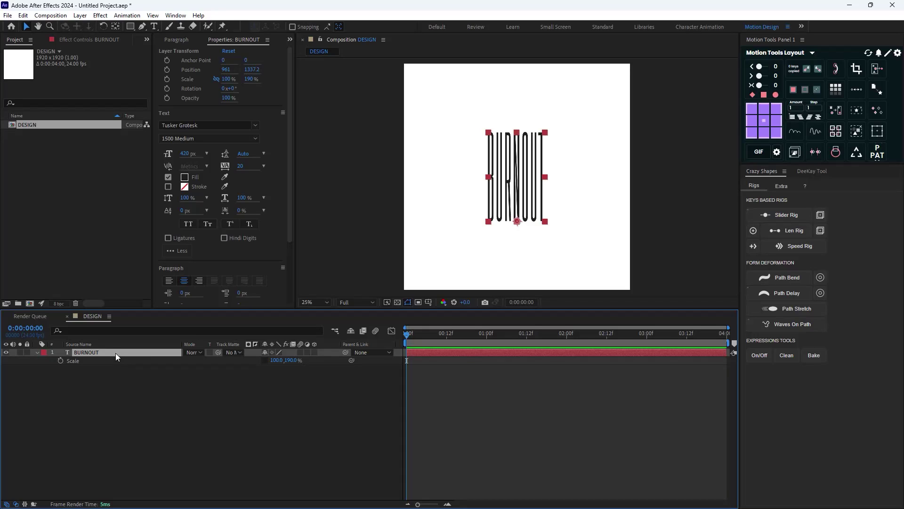
Rename the text layer MAIN and duplicate it as a layer named BOLD.
{"action": "key", "text": "Return"}
{"action": "type", "text": "MA"}
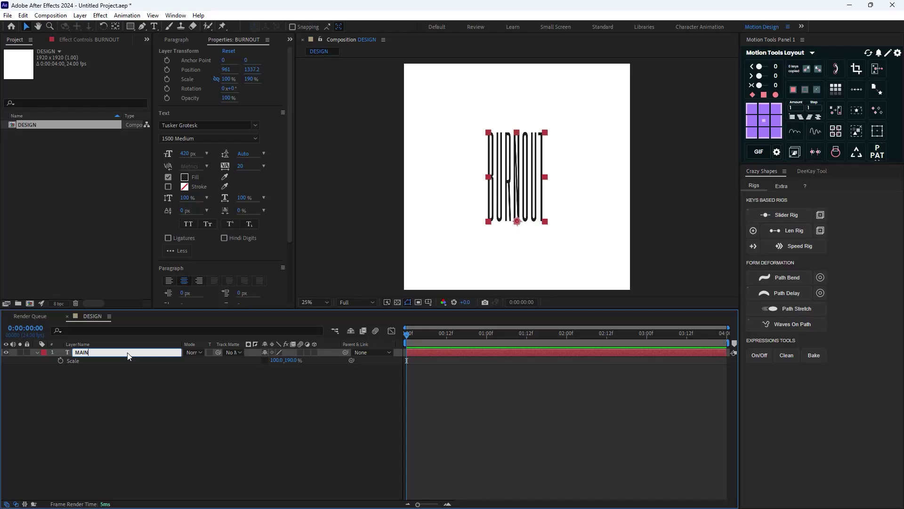
{"action": "type", "text": "IN"}
{"action": "key", "text": "Return"}
{"action": "key", "text": "ctrl+d"}
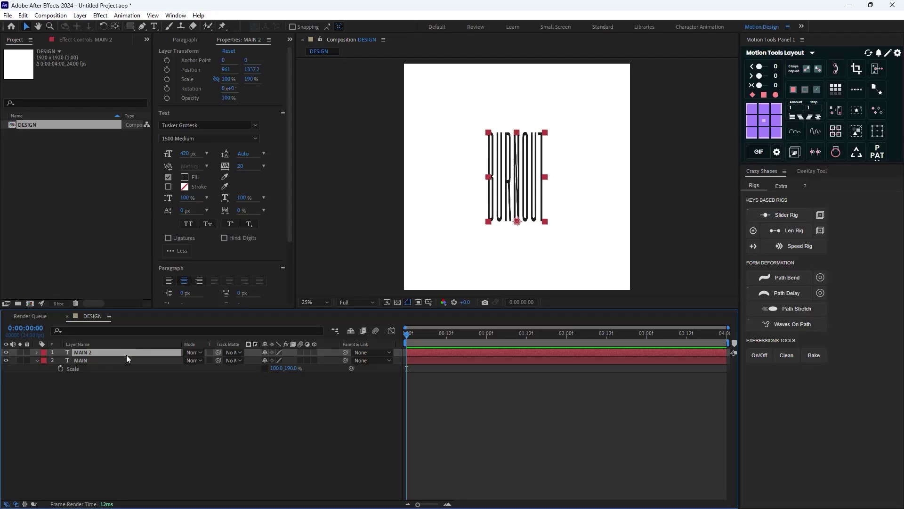
{"action": "key", "text": "Return"}
{"action": "type", "text": "BOLD"}
{"action": "key", "text": "Return"}
Set the BOLD layer to the heavy Tusker Grotesk 3800 Super weight.
{"action": "left_click", "coordinate": [256, 138]}
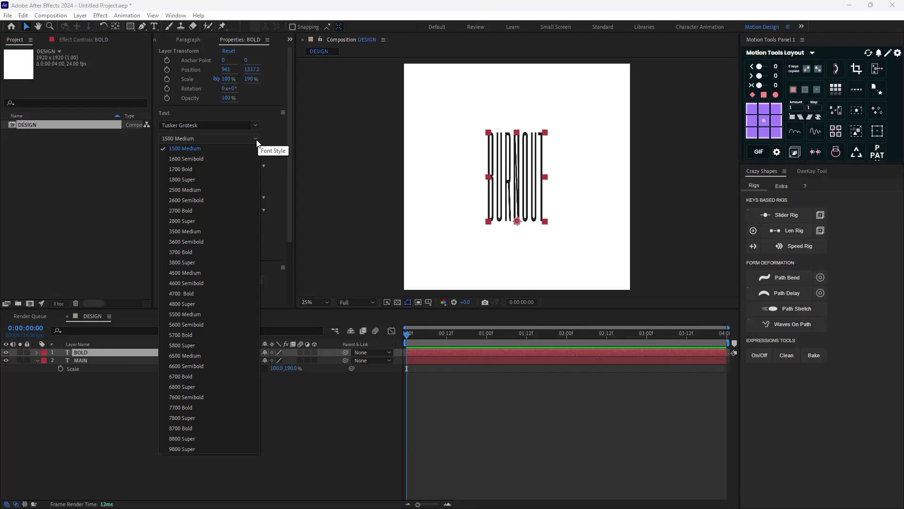
{"action": "left_click", "coordinate": [213, 264]}
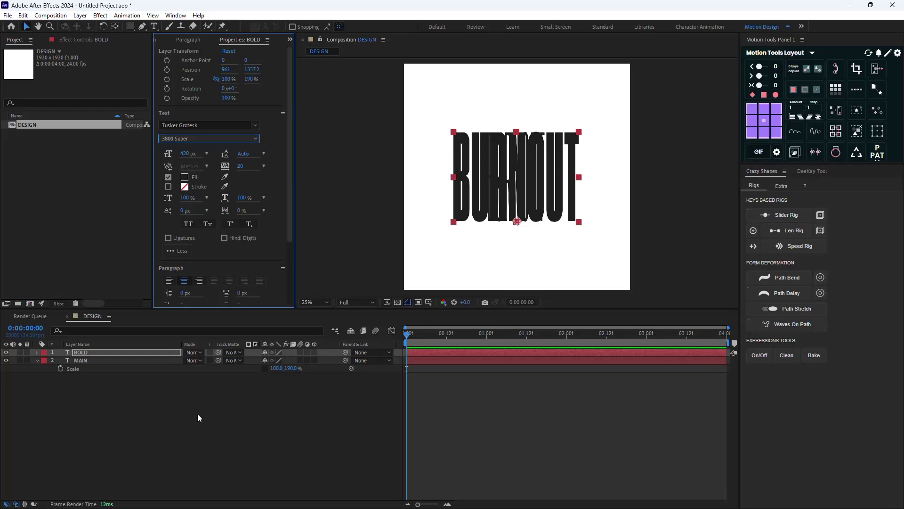
{"action": "left_click", "coordinate": [150, 397]}
{"action": "left_click", "coordinate": [104, 352]}
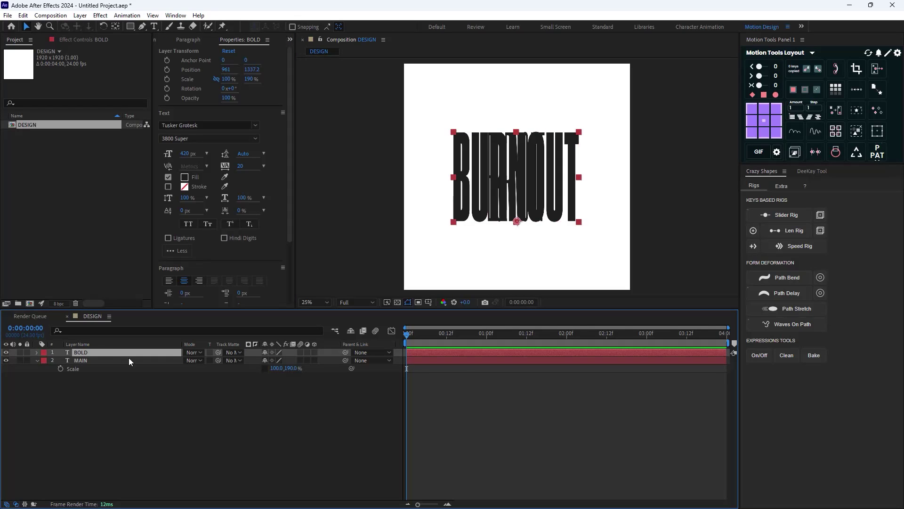
{"action": "left_click", "coordinate": [119, 360]}
Create shapes from text for both MAIN and BOLD layers.
{"action": "right_click", "coordinate": [118, 359]}
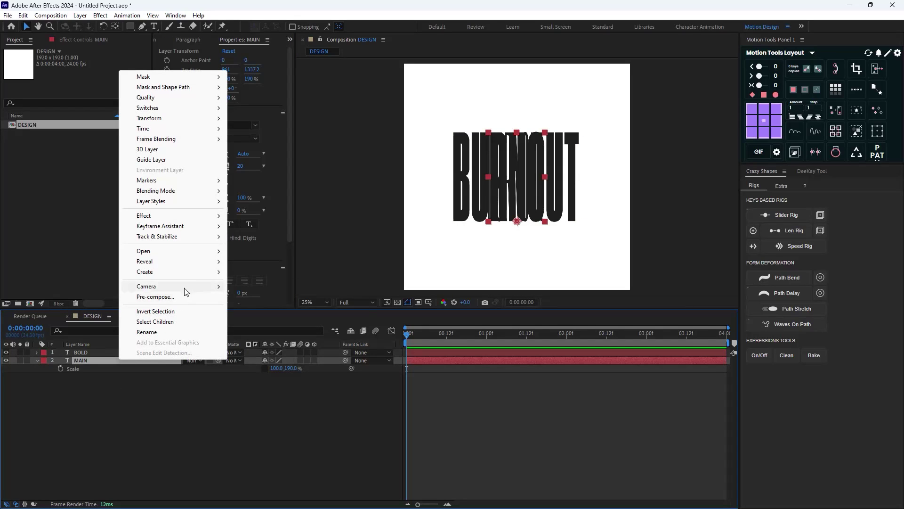
{"action": "mouse_move", "coordinate": [220, 272]}
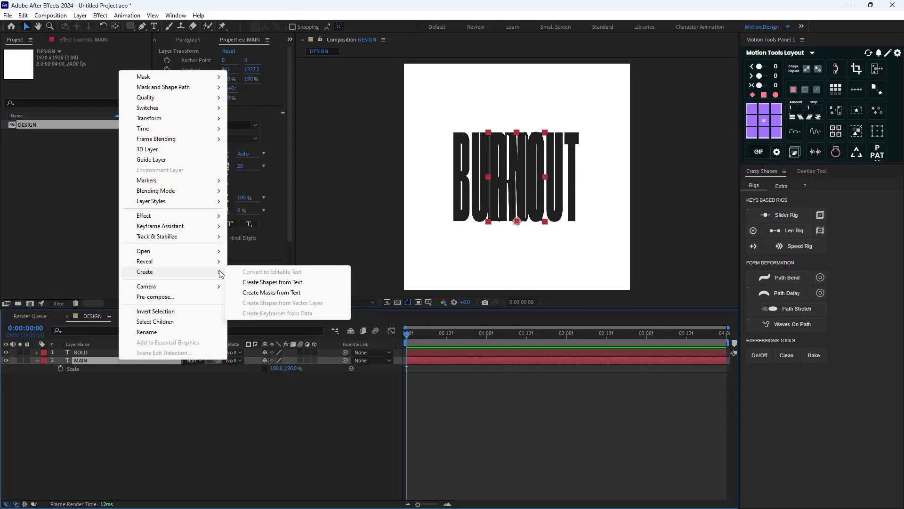
{"action": "left_click", "coordinate": [260, 284]}
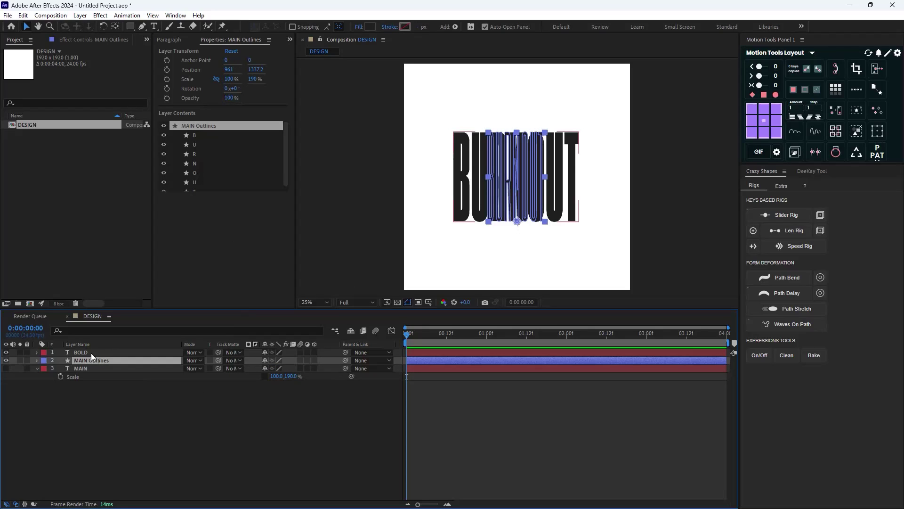
{"action": "left_click", "coordinate": [91, 353]}
{"action": "right_click", "coordinate": [92, 354]}
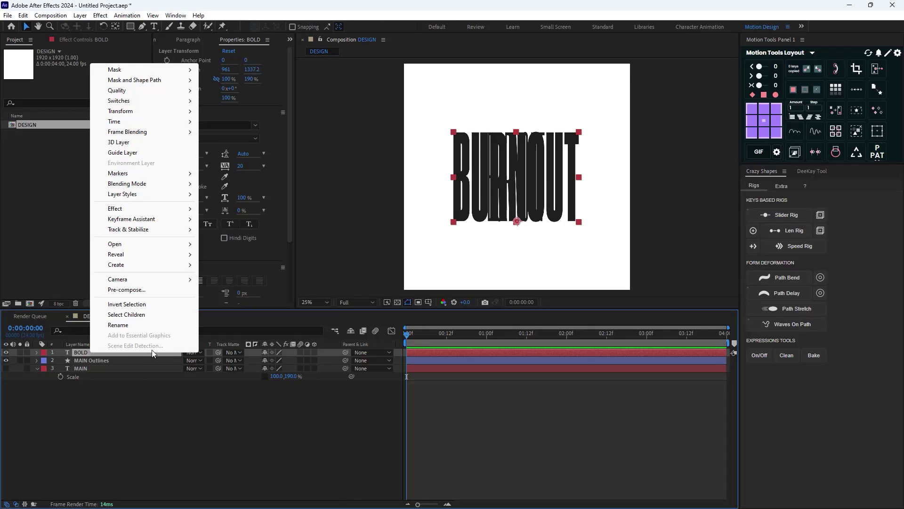
{"action": "mouse_move", "coordinate": [179, 264]}
{"action": "left_click", "coordinate": [266, 275]}
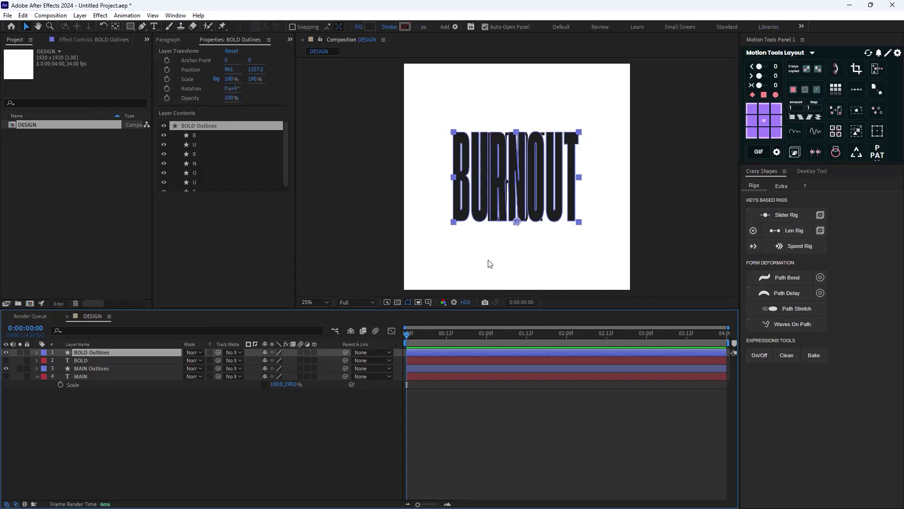
Delete the original BOLD and MAIN text layers, keeping the Outlines layers.
{"action": "left_click", "coordinate": [214, 424]}
{"action": "left_click", "coordinate": [97, 361]}
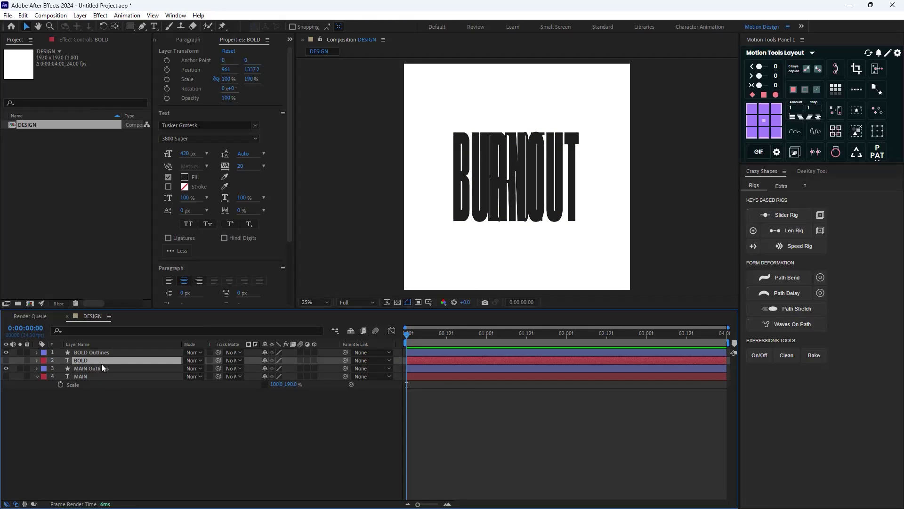
{"action": "key", "text": "Delete"}
{"action": "left_click", "coordinate": [99, 361]}
{"action": "left_click", "coordinate": [100, 369]}
{"action": "key", "text": "Delete"}
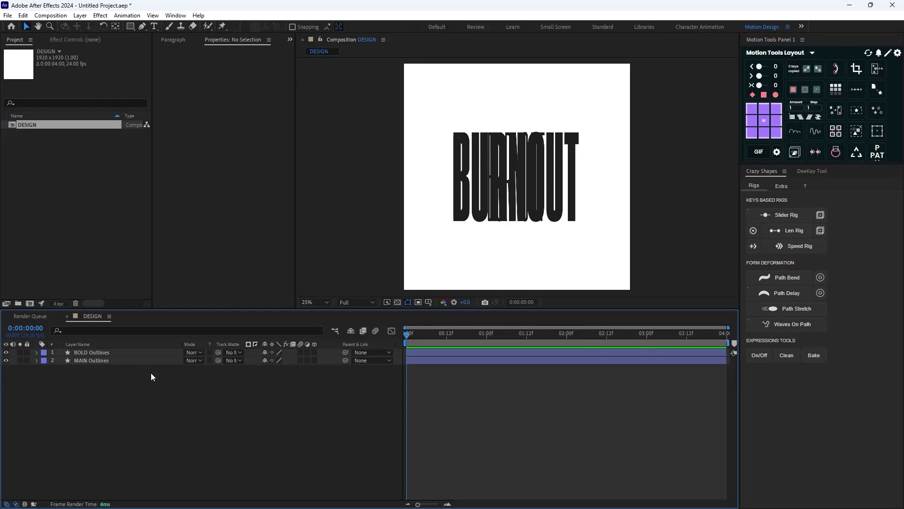
{"action": "left_click", "coordinate": [124, 363]}
Set MAIN Outlines' scale to 120, 190%.
{"action": "key", "text": "s"}
{"action": "left_click", "coordinate": [277, 368]}
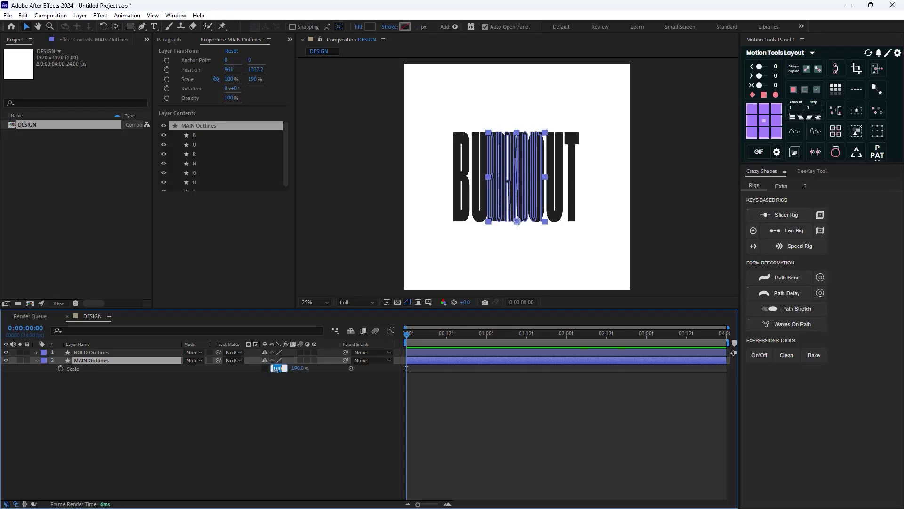
{"action": "type", "text": "120"}
{"action": "key", "text": "Return"}
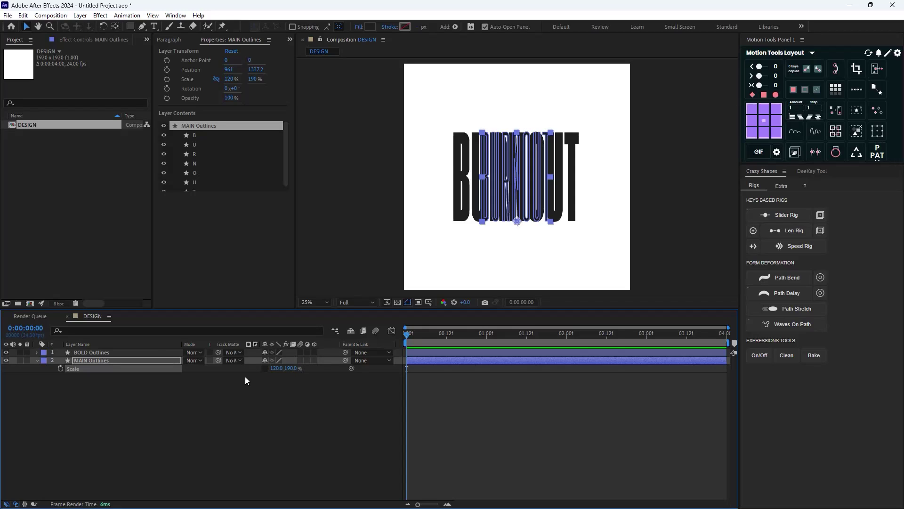
Set BOLD Outlines' scale to 120, 190% and show its keyframed properties.
{"action": "left_click", "coordinate": [136, 352]}
{"action": "key", "text": "s"}
{"action": "left_click", "coordinate": [277, 360]}
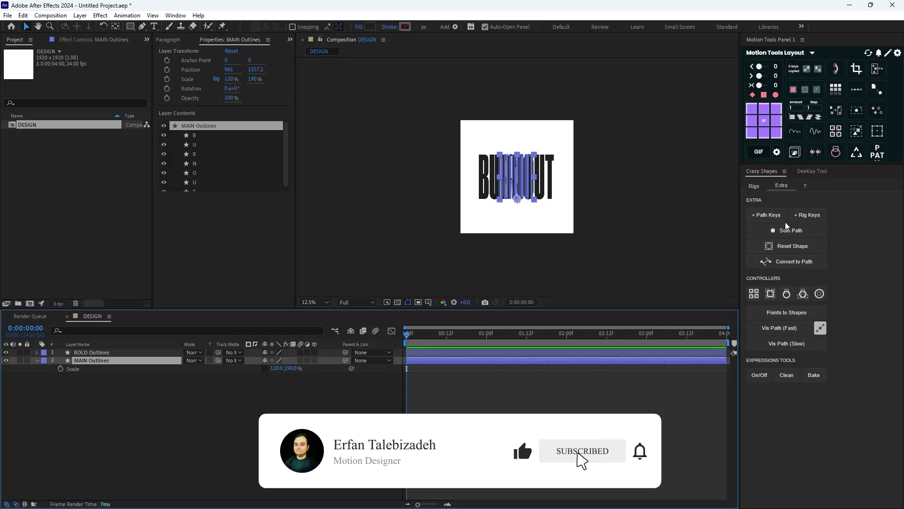
{"action": "left_click", "coordinate": [779, 220]}
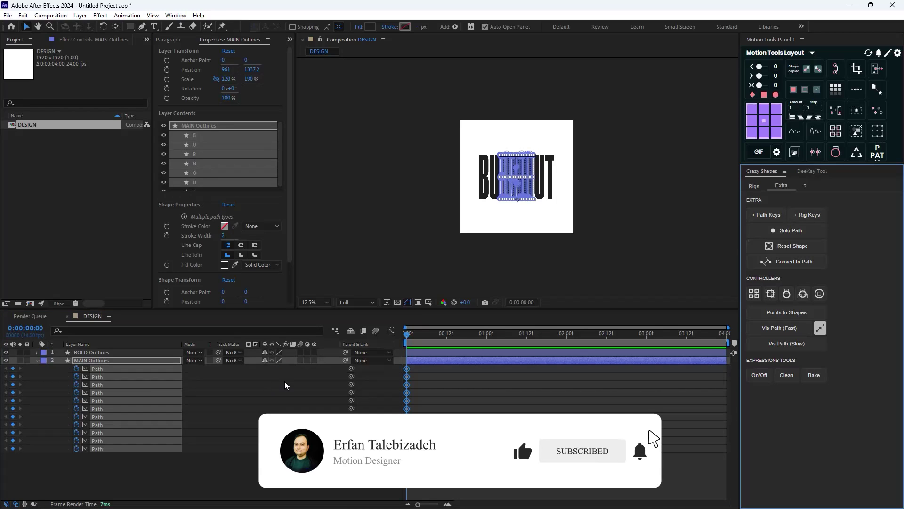
{"action": "left_click", "coordinate": [120, 353]}
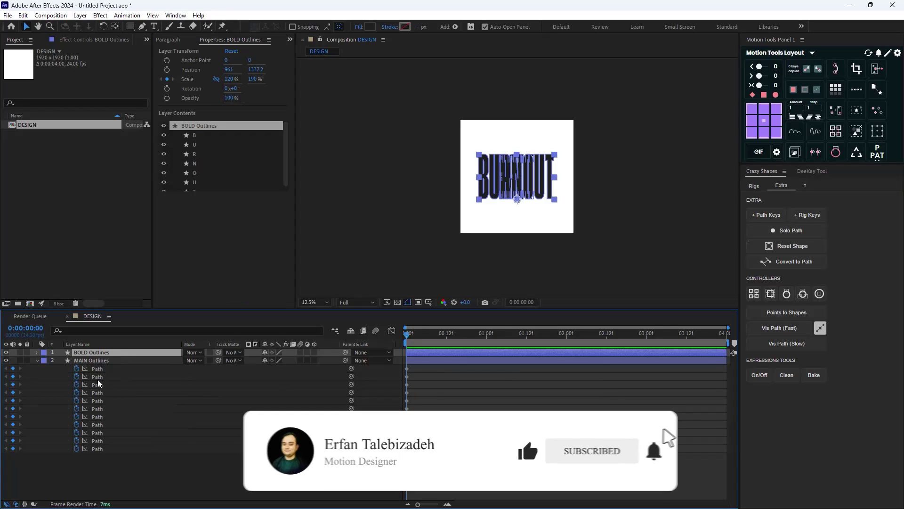
{"action": "left_click", "coordinate": [37, 360]}
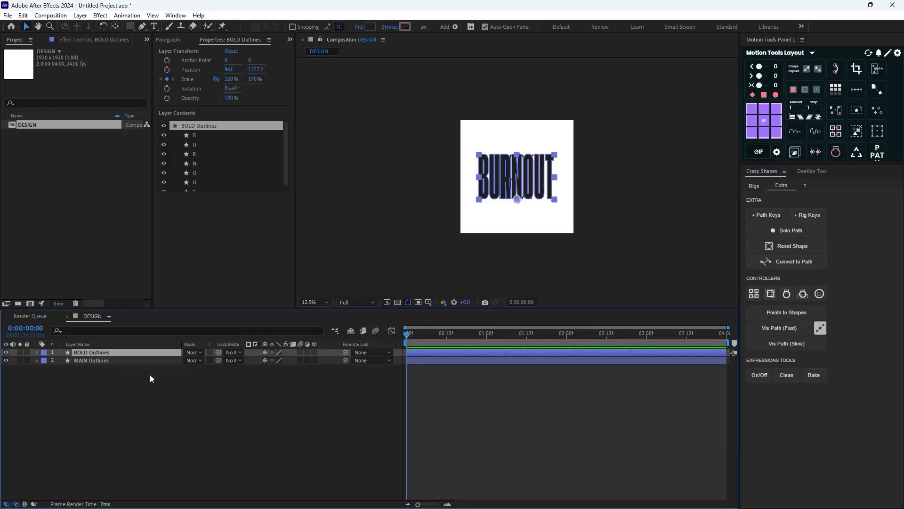
{"action": "key", "text": "u"}
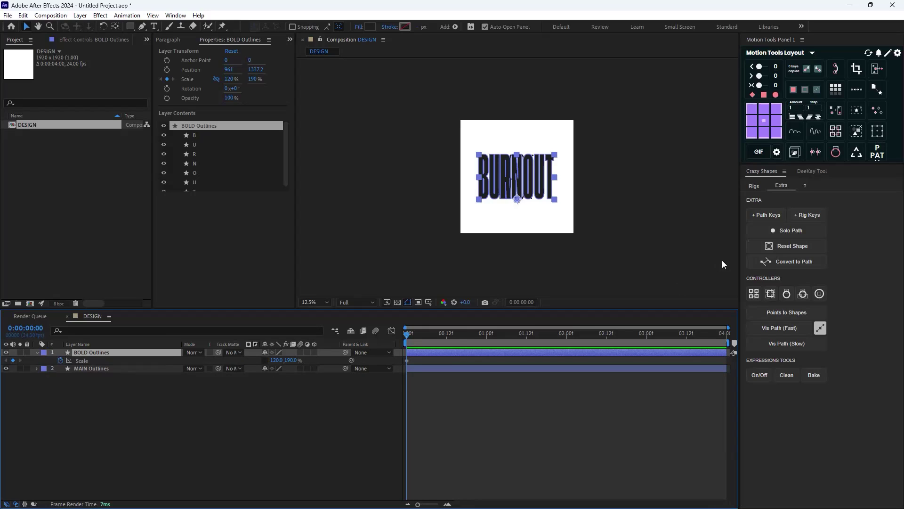
Copy BOLD Outlines' frame-0 path keyframes onto MAIN Outlines' paths at one second.
{"action": "left_click", "coordinate": [781, 230]}
{"action": "left_click_drag", "start_coordinate": [425, 363], "coordinate": [396, 440]}
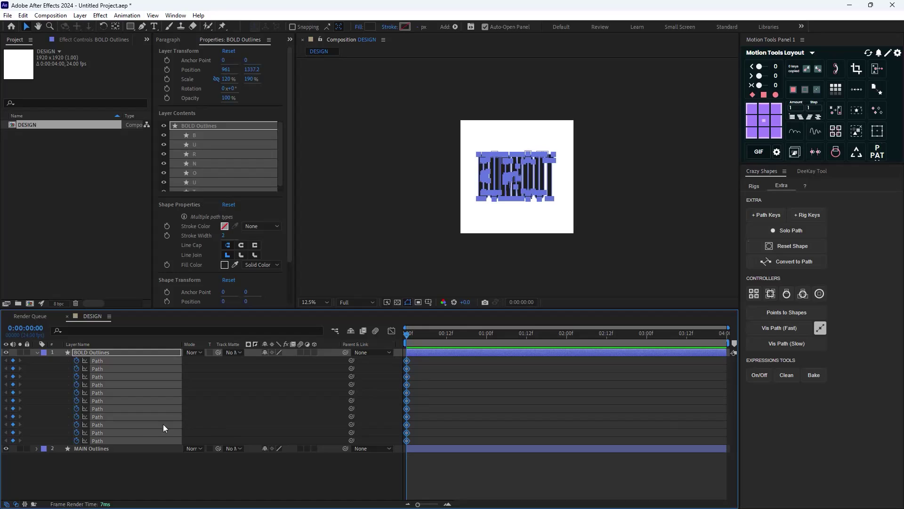
{"action": "left_click", "coordinate": [103, 448]}
{"action": "key", "text": "u"}
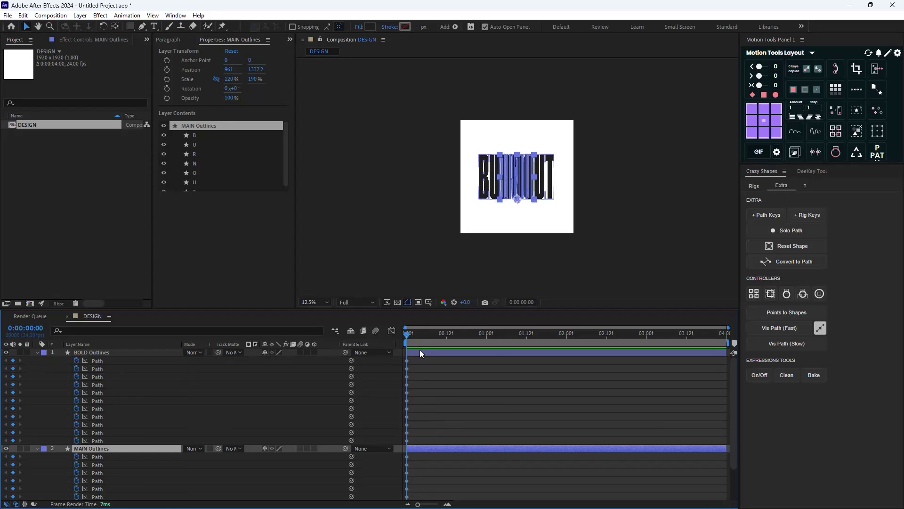
{"action": "left_click_drag", "start_coordinate": [406, 337], "coordinate": [486, 358]}
{"action": "scroll", "coordinate": [445, 451], "scroll_direction": "down", "scroll_amount": 1}
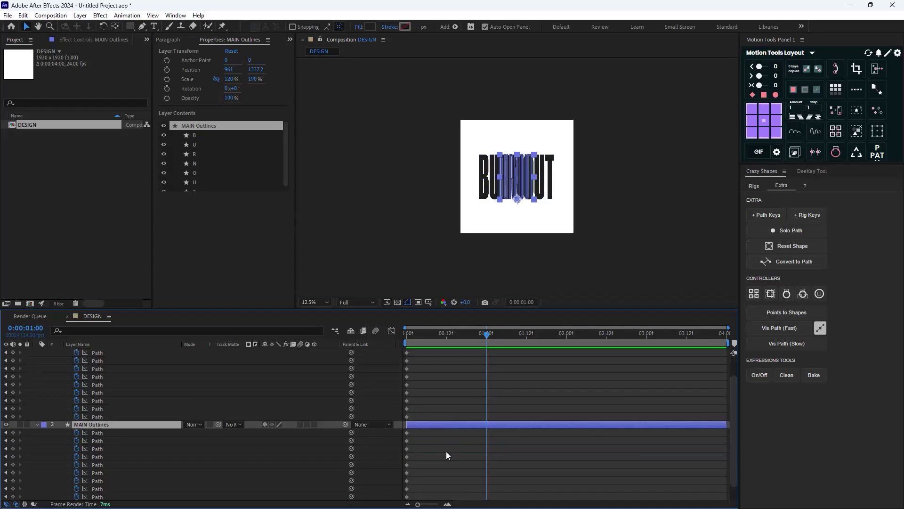
{"action": "scroll", "coordinate": [446, 455], "scroll_direction": "down", "scroll_amount": 1}
{"action": "left_click_drag", "start_coordinate": [426, 411], "coordinate": [391, 506]}
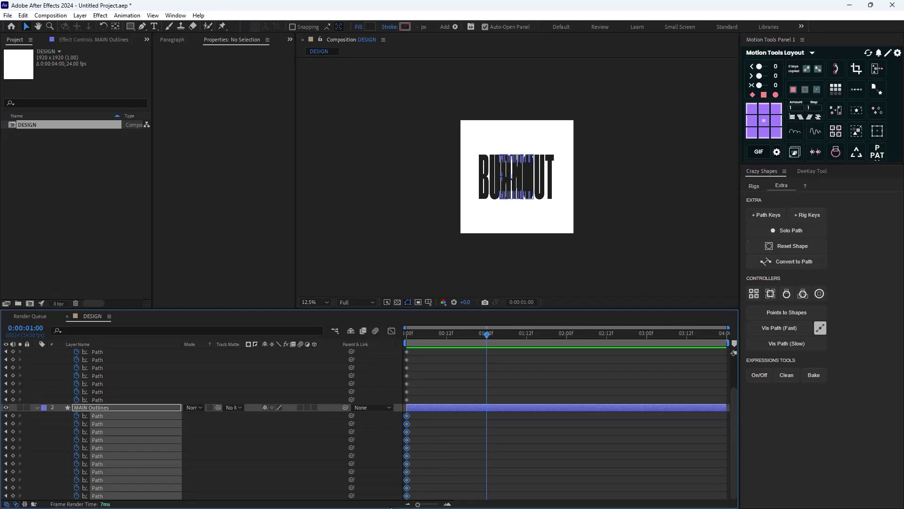
{"action": "key", "text": "ctrl+c"}
{"action": "key", "text": "ctrl+v"}
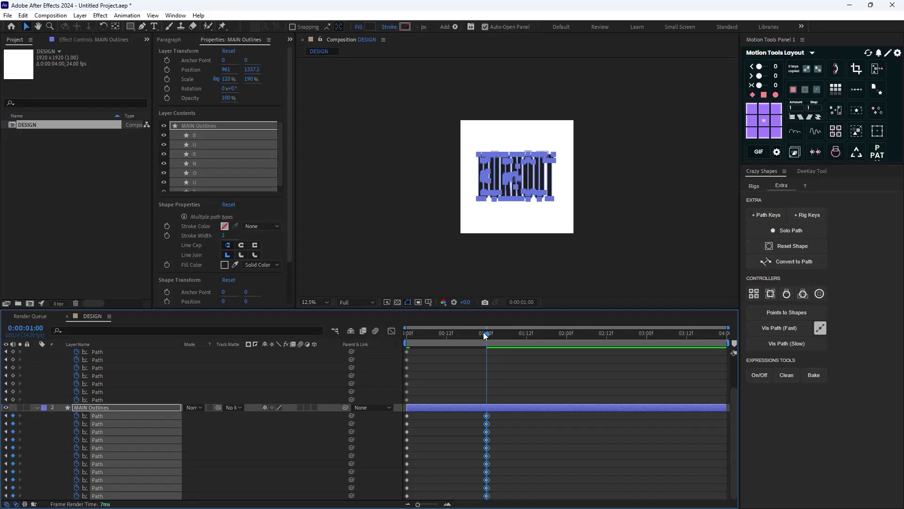
Hide BOLD Outlines and preview the letter morph from the start.
{"action": "key", "text": "Home"}
{"action": "scroll", "coordinate": [131, 366], "scroll_direction": "up", "scroll_amount": 2}
{"action": "left_click", "coordinate": [49, 354]}
{"action": "left_click", "coordinate": [6, 352]}
{"action": "key", "text": "space"}
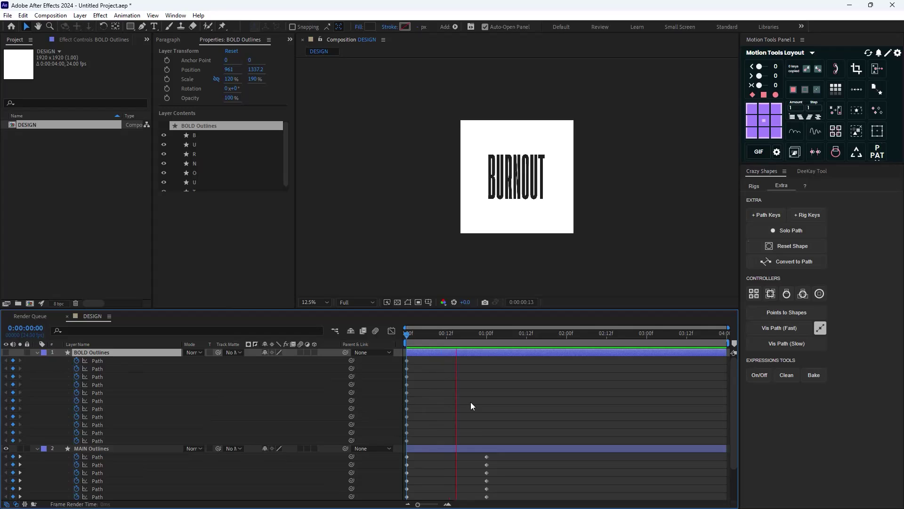
{"action": "key", "text": "space"}
Label MAIN Outlines' one-second path keyframes Yellow and delete the BOLD Outlines layer.
{"action": "key", "text": "j"}
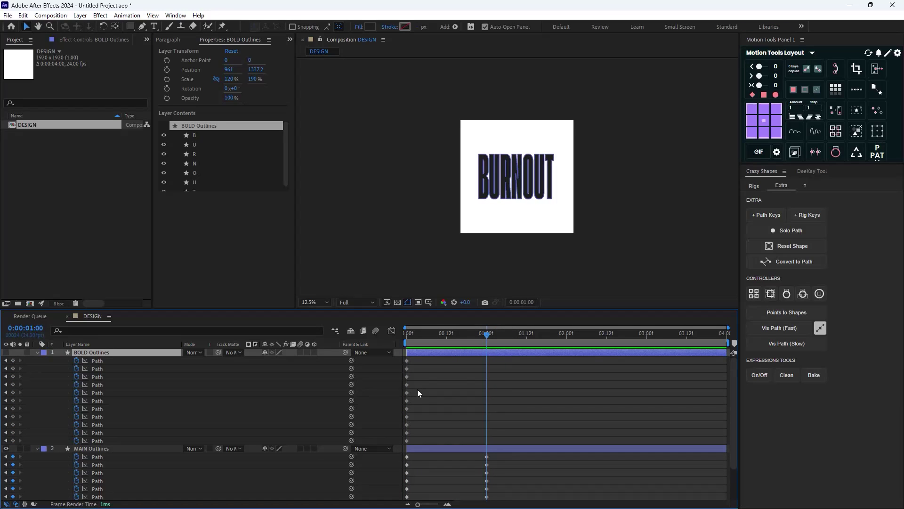
{"action": "scroll", "coordinate": [520, 456], "scroll_direction": "down", "scroll_amount": 2}
{"action": "scroll", "coordinate": [520, 455], "scroll_direction": "up", "scroll_amount": 2}
{"action": "left_click_drag", "start_coordinate": [500, 309], "coordinate": [500, 230]}
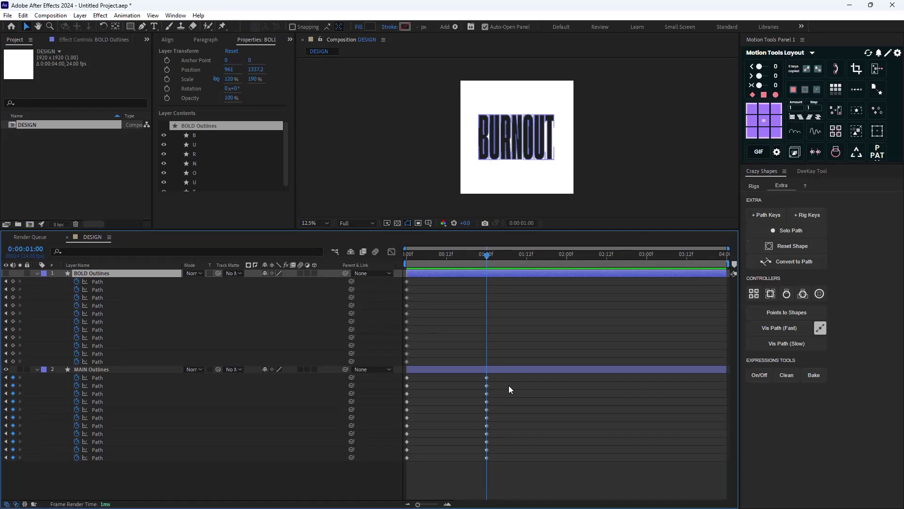
{"action": "left_click_drag", "start_coordinate": [515, 376], "coordinate": [477, 462]}
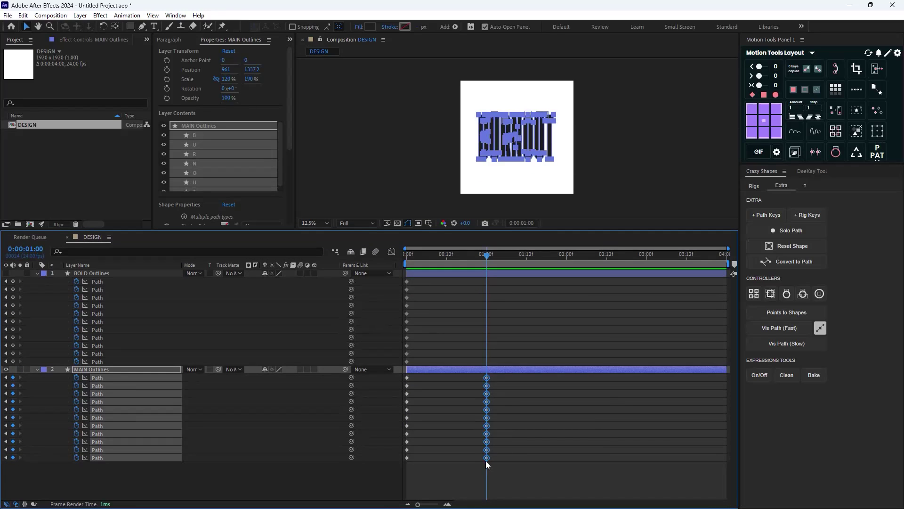
{"action": "right_click", "coordinate": [486, 460]}
{"action": "mouse_move", "coordinate": [565, 351]}
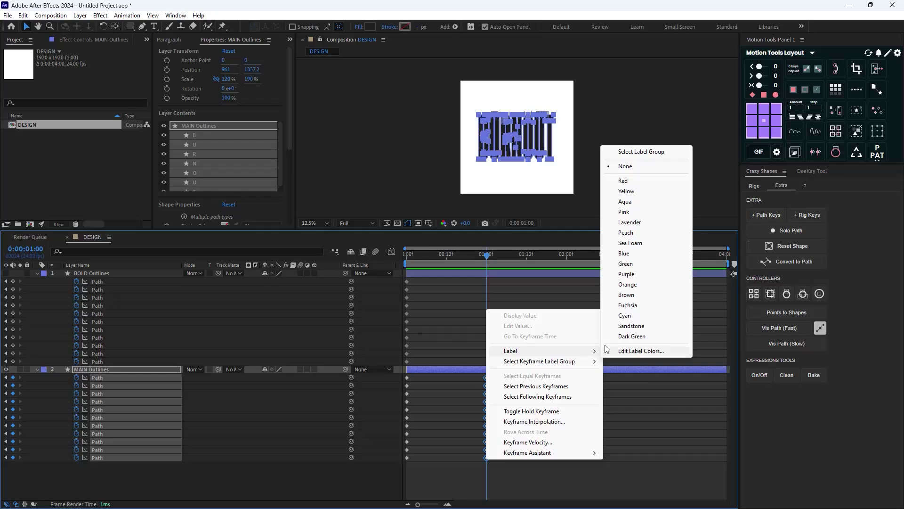
{"action": "left_click", "coordinate": [643, 192]}
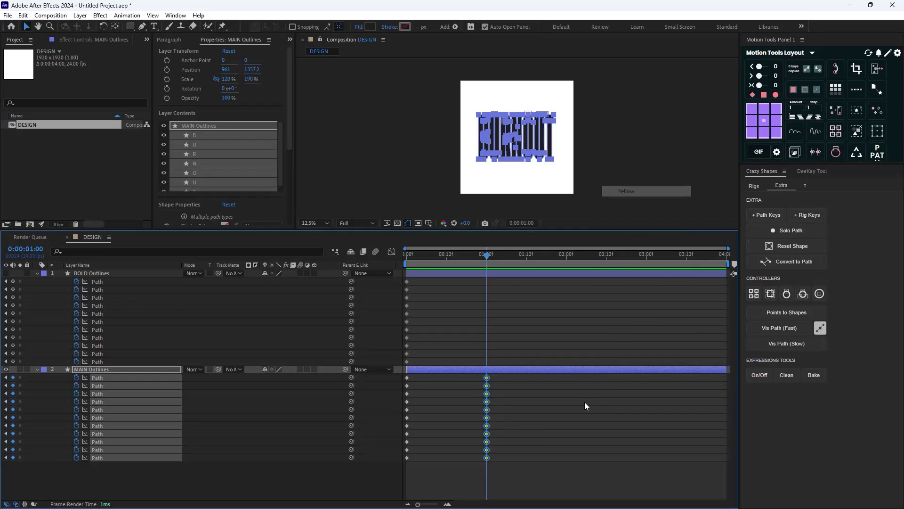
{"action": "left_click", "coordinate": [530, 455]}
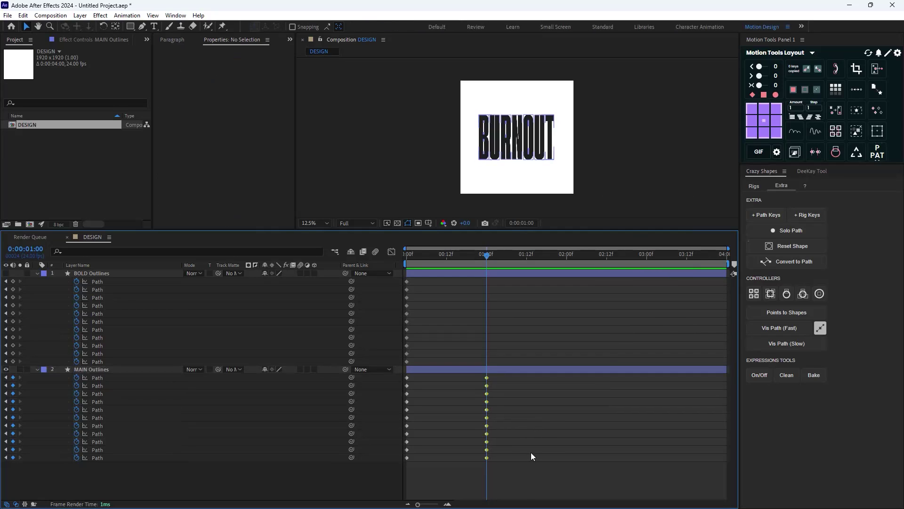
{"action": "left_click", "coordinate": [112, 274]}
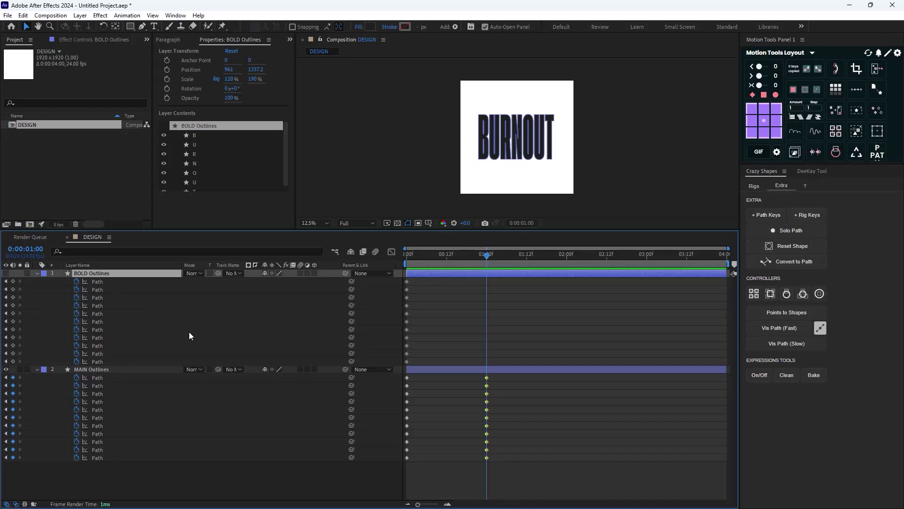
{"action": "key", "text": "Delete"}
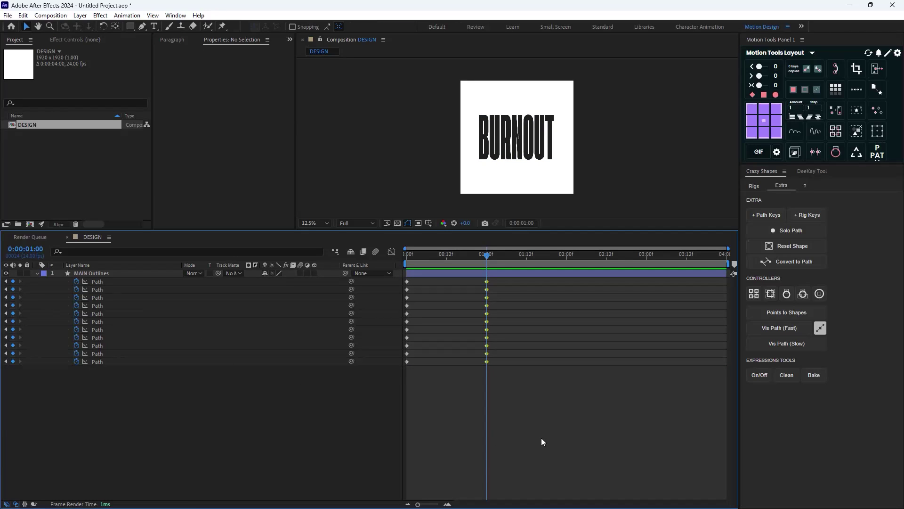
Centre MAIN Outlines' anchor point and repeat the one-second path keyframes at 2:00.
{"action": "left_click", "coordinate": [111, 273]}
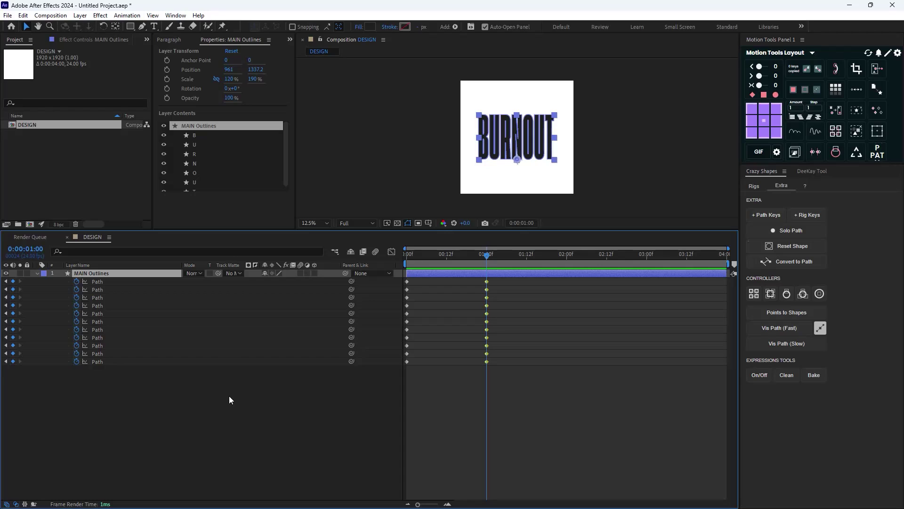
{"action": "left_click", "coordinate": [763, 120]}
{"action": "left_click_drag", "start_coordinate": [494, 257], "coordinate": [567, 273]}
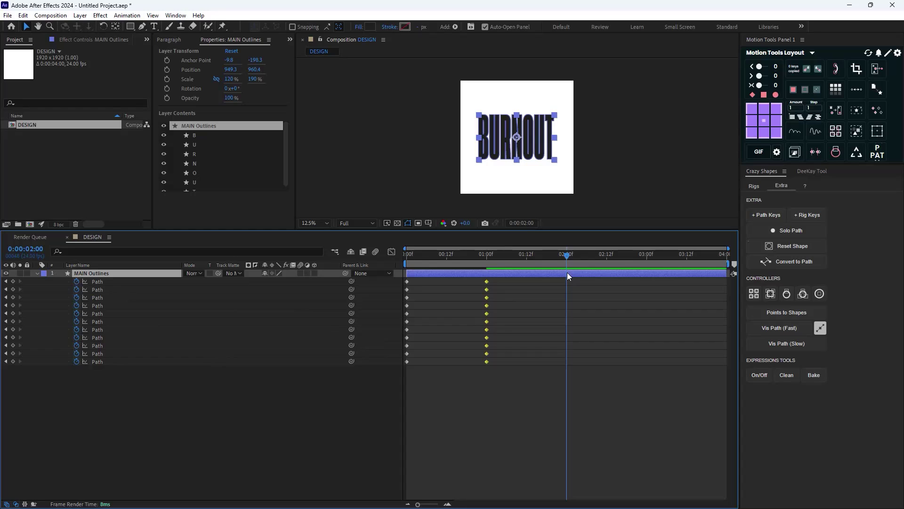
{"action": "left_click_drag", "start_coordinate": [506, 285], "coordinate": [476, 377]}
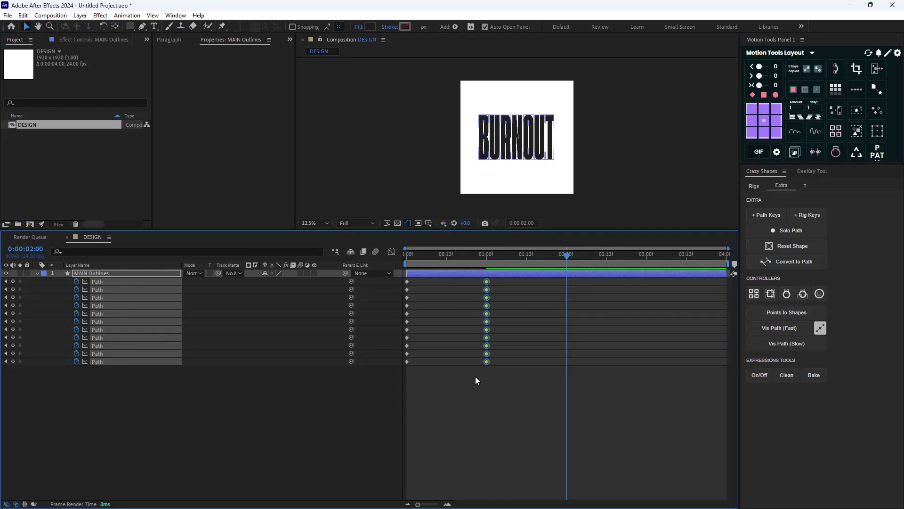
{"action": "key", "text": "ctrl+c"}
{"action": "key", "text": "ctrl+v"}
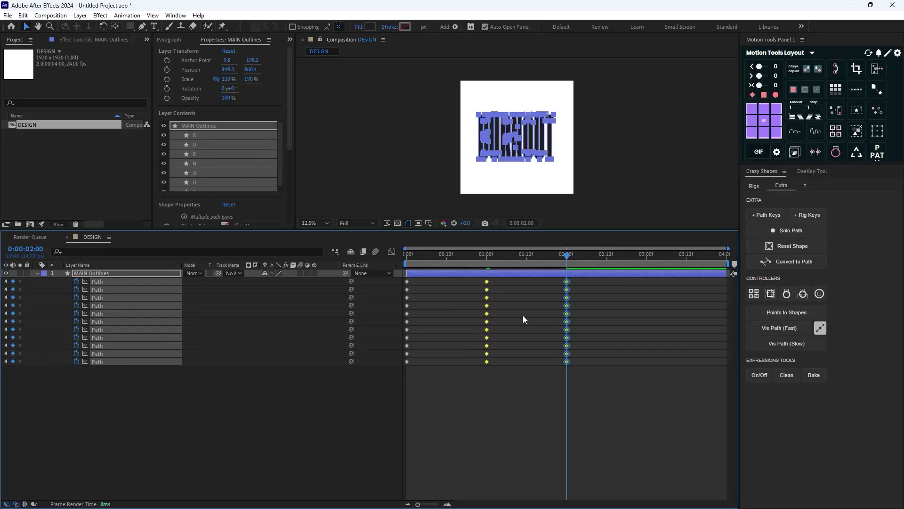
{"action": "left_click", "coordinate": [198, 293]}
{"action": "key", "text": "shift+s"}
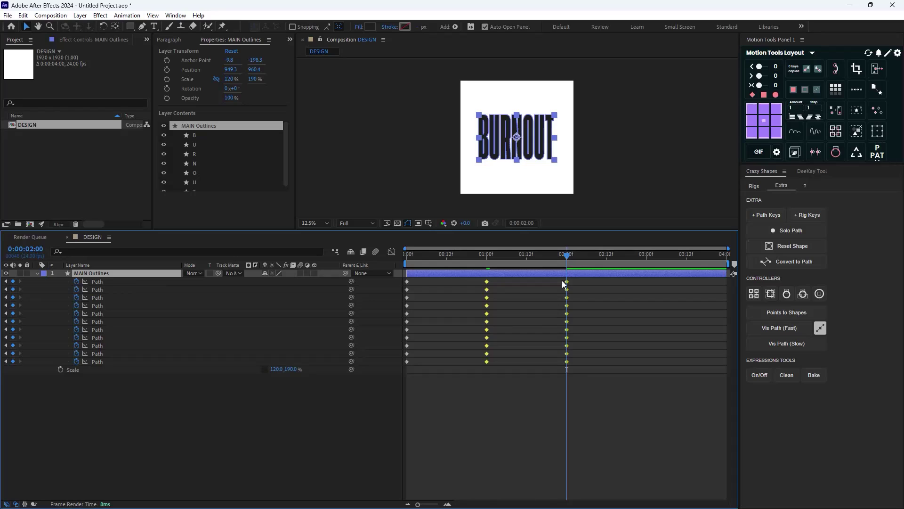
Add Scale keyframes at 0 and one second holding 120, 190%.
{"action": "left_click_drag", "start_coordinate": [560, 261], "coordinate": [396, 309]}
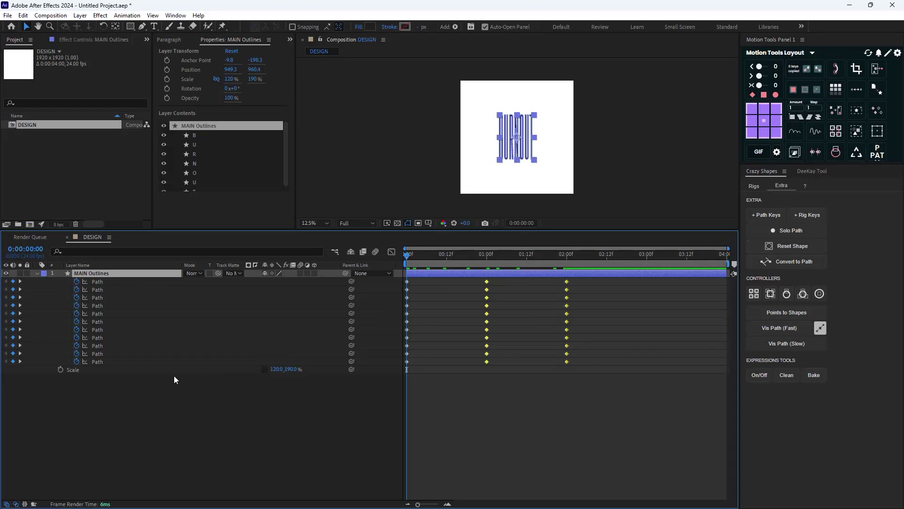
{"action": "left_click", "coordinate": [60, 369]}
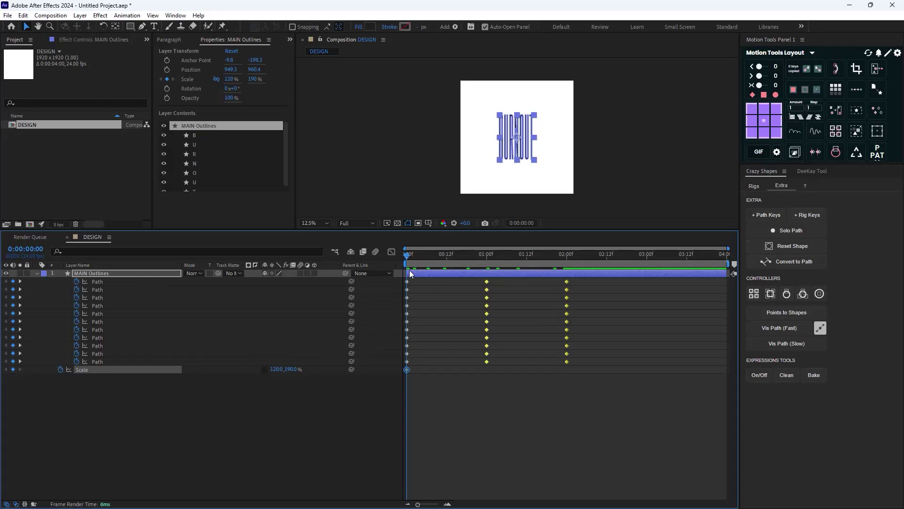
{"action": "left_click_drag", "start_coordinate": [415, 254], "coordinate": [487, 254]}
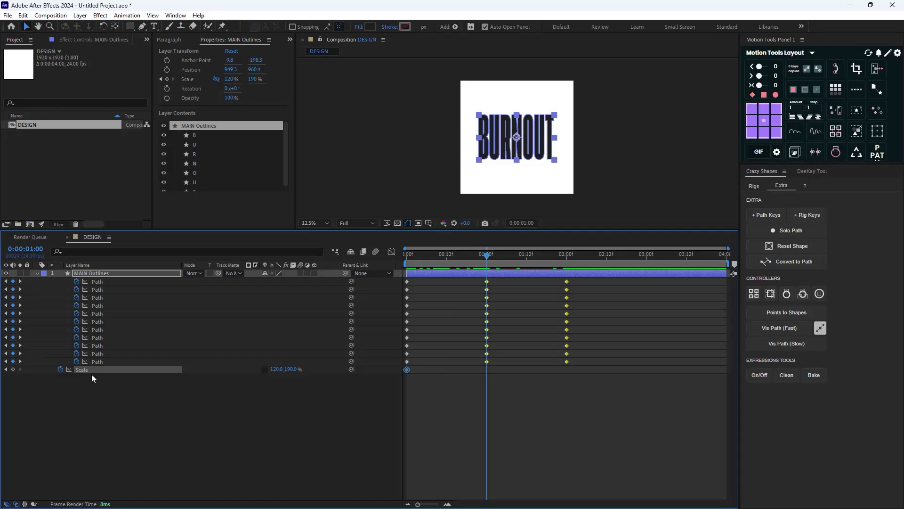
{"action": "left_click", "coordinate": [13, 369]}
At two seconds, squash MAIN Outlines' scale to 120, 75%.
{"action": "left_click_drag", "start_coordinate": [488, 263], "coordinate": [568, 290]}
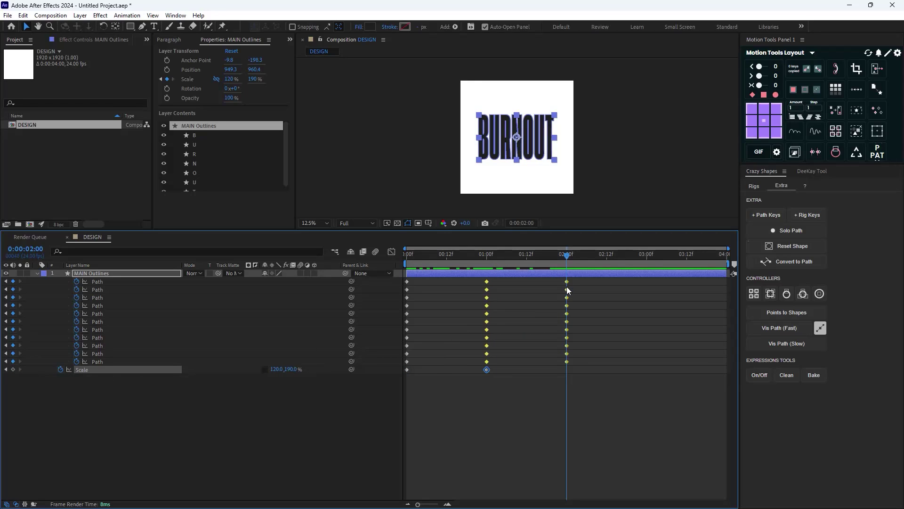
{"action": "left_click", "coordinate": [278, 369]}
{"action": "type", "text": "1"}
{"action": "key", "text": "Return"}
{"action": "left_click", "coordinate": [293, 369]}
{"action": "type", "text": "50"}
{"action": "key", "text": "Return"}
{"action": "left_click_drag", "start_coordinate": [293, 369], "coordinate": [293, 384]}
{"action": "left_click", "coordinate": [288, 370]}
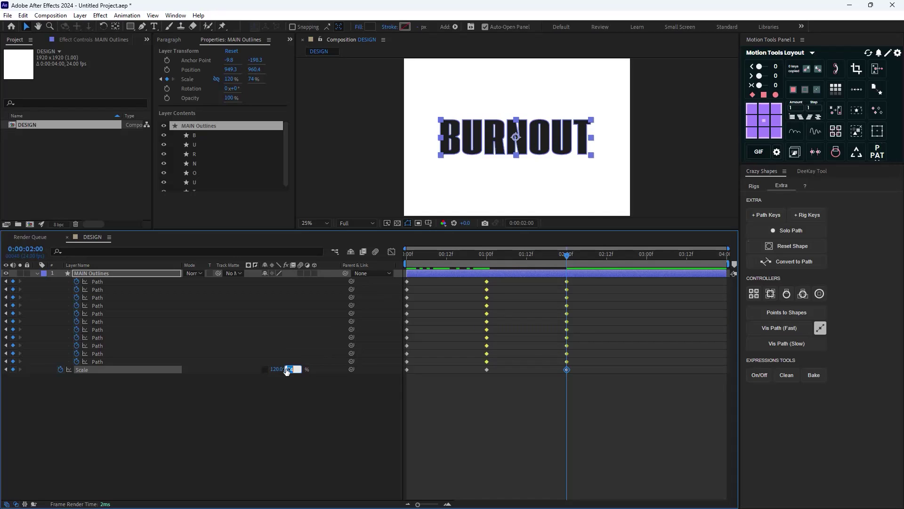
{"action": "type", "text": "75"}
{"action": "key", "text": "Return"}
{"action": "left_click", "coordinate": [383, 456]}
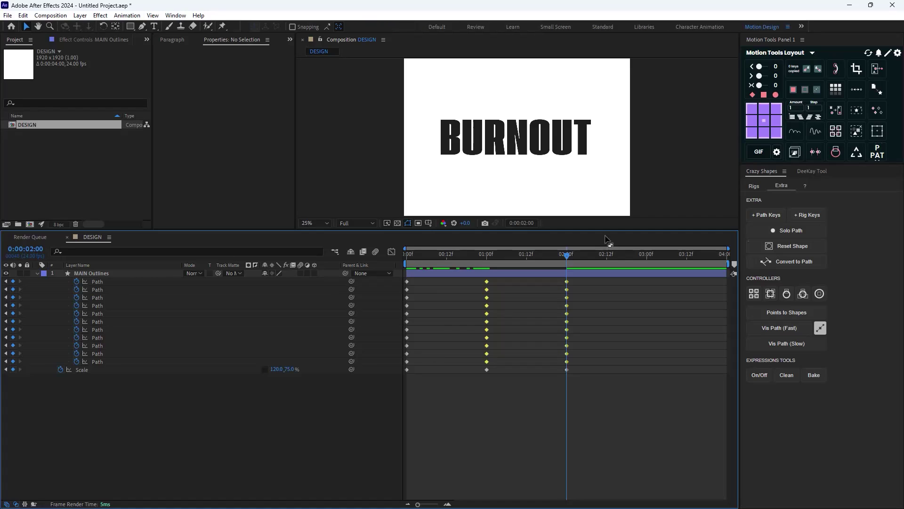
{"action": "scroll", "coordinate": [556, 181], "scroll_direction": "down", "scroll_amount": 1}
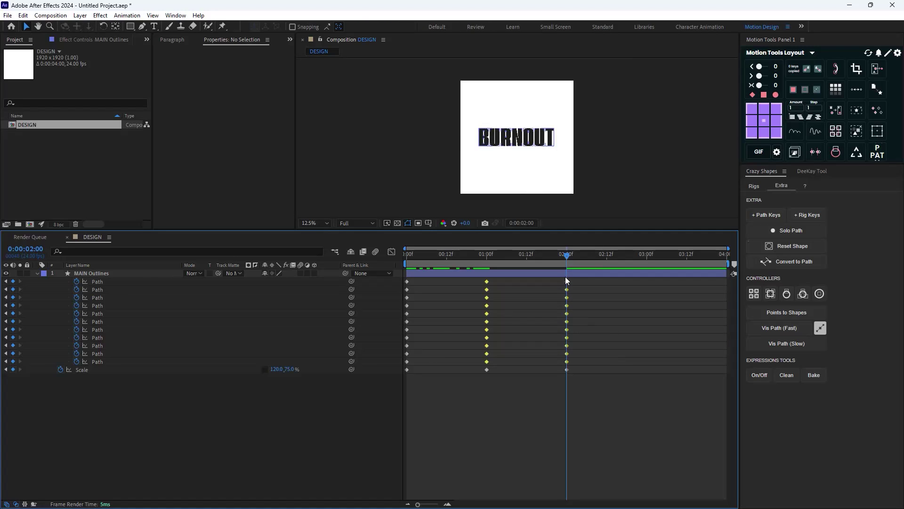
{"action": "left_click_drag", "start_coordinate": [568, 259], "coordinate": [649, 280]}
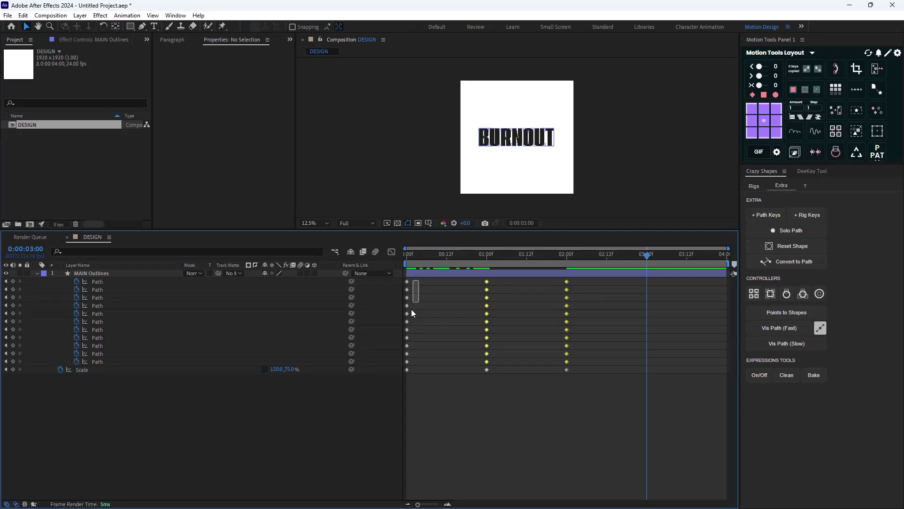
Paste the opening path keyframes and the 120, 75% Scale keyframe at three seconds.
{"action": "left_click_drag", "start_coordinate": [411, 313], "coordinate": [405, 360]}
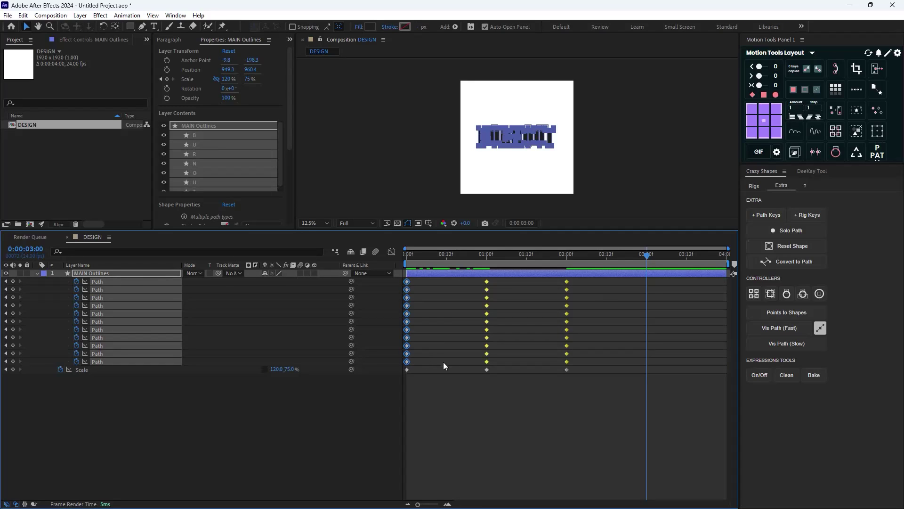
{"action": "key", "text": "ctrl+c"}
{"action": "key", "text": "ctrl+v"}
{"action": "left_click", "coordinate": [687, 290]}
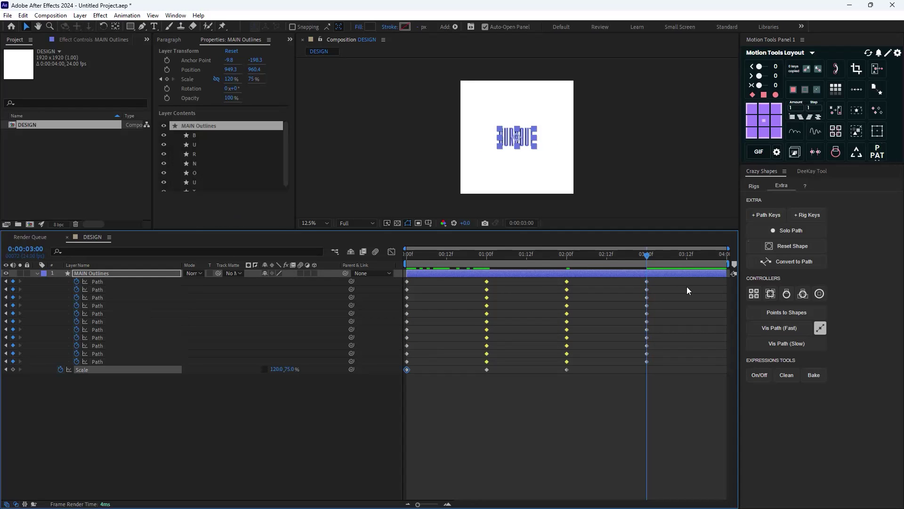
{"action": "left_click", "coordinate": [556, 392]}
{"action": "left_click", "coordinate": [566, 371]}
{"action": "key", "text": "ctrl+c"}
{"action": "key", "text": "ctrl+v"}
{"action": "key", "text": "space"}
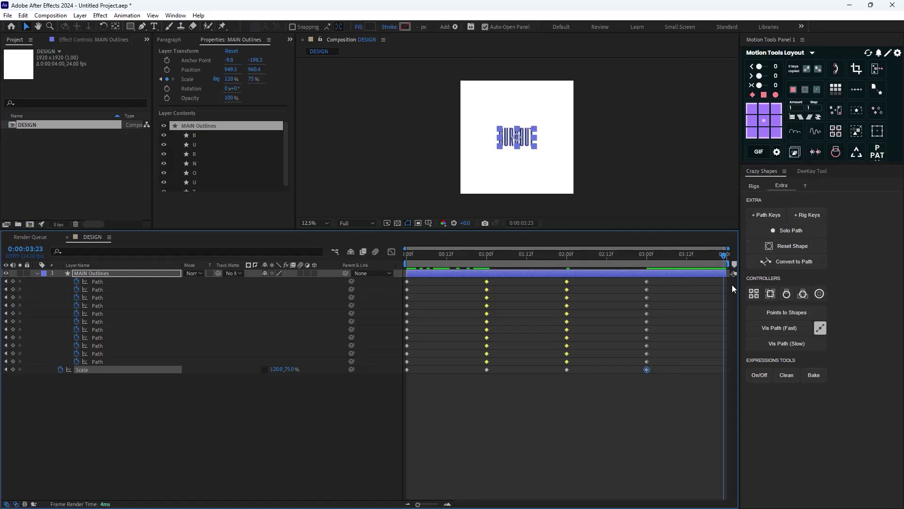
Paste the opening keyframes at 3:23 so the animation loops, then preview it.
{"action": "left_click_drag", "start_coordinate": [431, 280], "coordinate": [406, 374]}
{"action": "key", "text": "ctrl+c"}
{"action": "key", "text": "ctrl+v"}
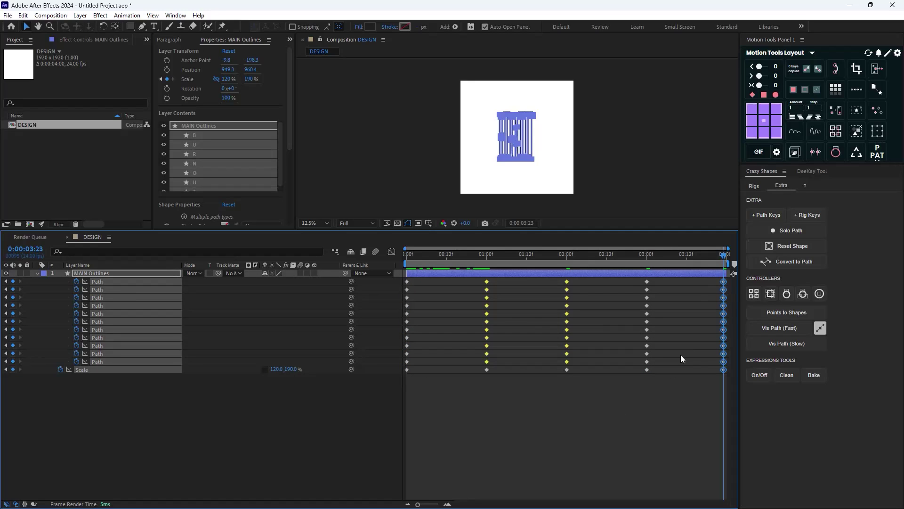
{"action": "key", "text": "Home"}
{"action": "key", "text": "space"}
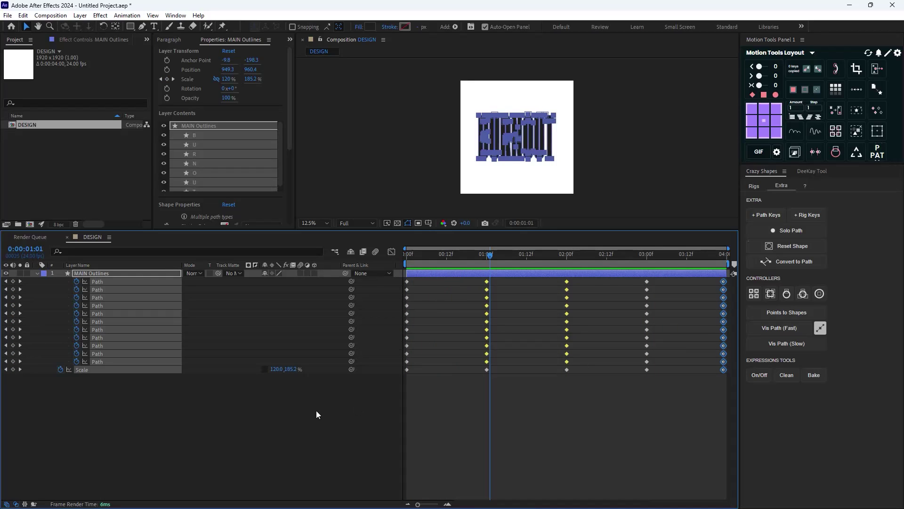
Label MAIN Outlines' Scale keyframes Red, then select every Path and Scale keyframe.
{"action": "left_click", "coordinate": [394, 421]}
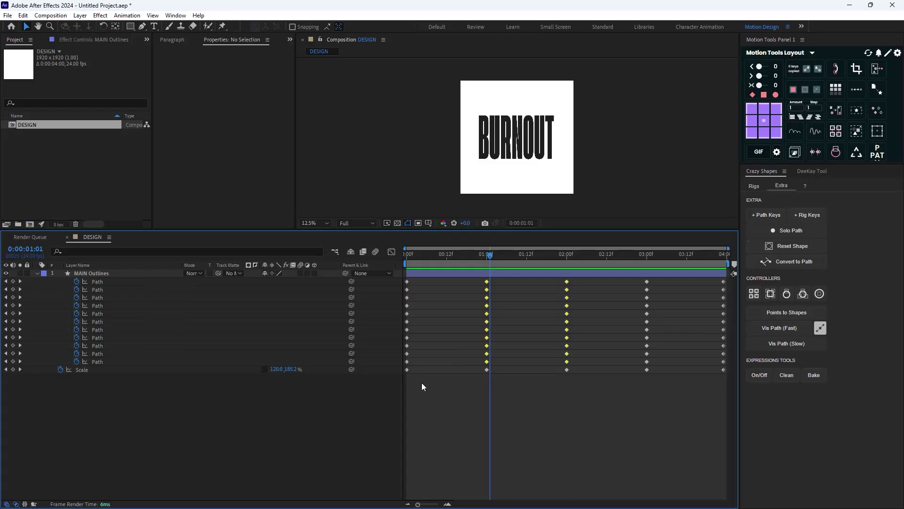
{"action": "left_click_drag", "start_coordinate": [724, 378], "coordinate": [405, 369]}
{"action": "right_click", "coordinate": [406, 370]}
{"action": "mouse_move", "coordinate": [470, 260]}
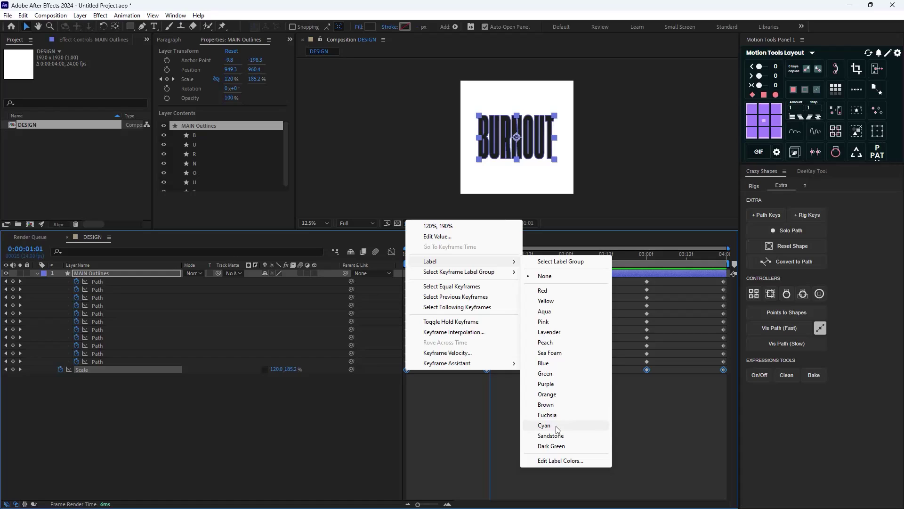
{"action": "left_click", "coordinate": [546, 290]}
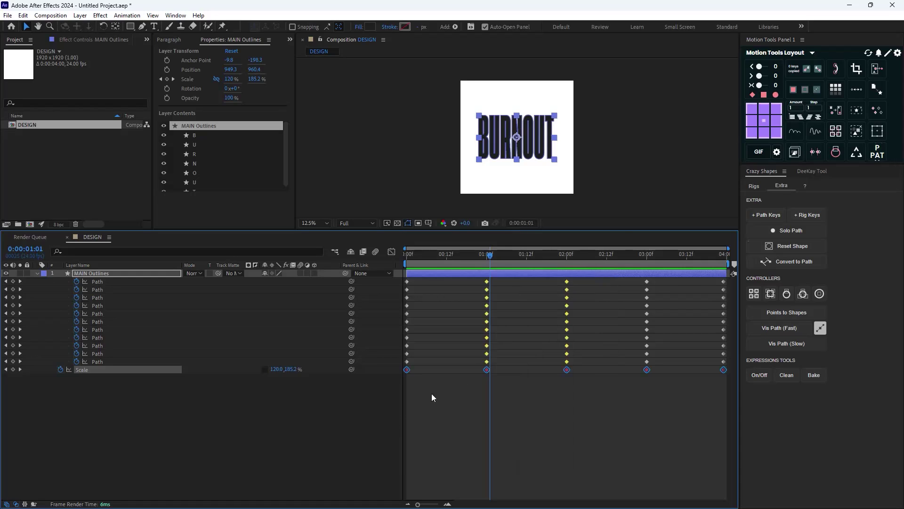
{"action": "left_click", "coordinate": [320, 432]}
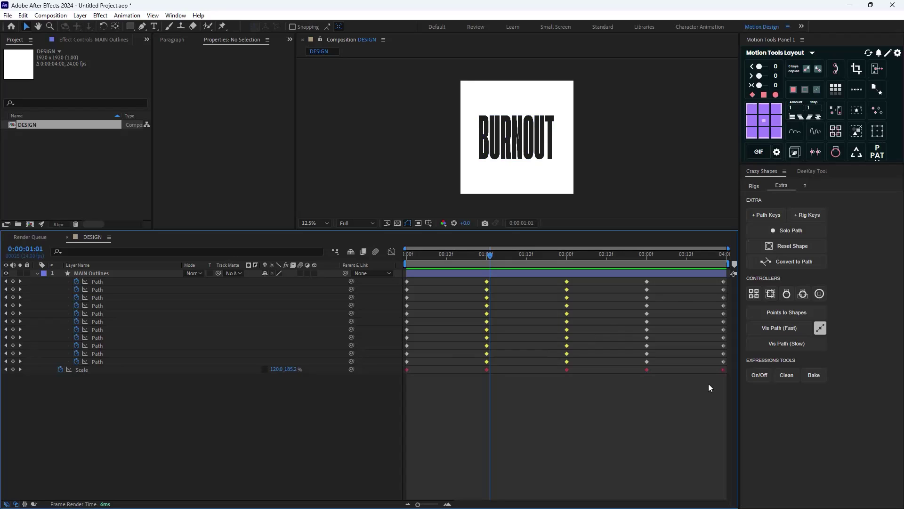
{"action": "left_click_drag", "start_coordinate": [723, 375], "coordinate": [387, 266]}
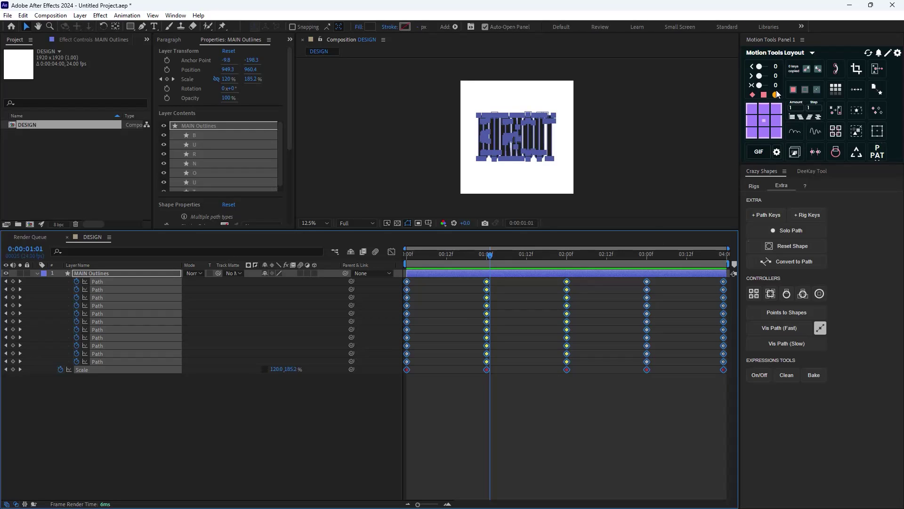
Apply Easy Ease to all selected keyframes and preview the animation from the start.
{"action": "left_click", "coordinate": [791, 92]}
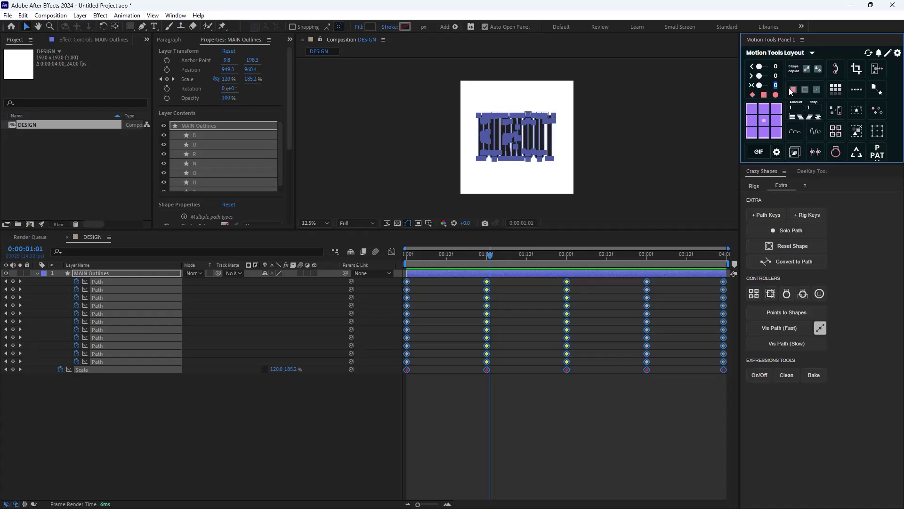
{"action": "left_click", "coordinate": [791, 92]}
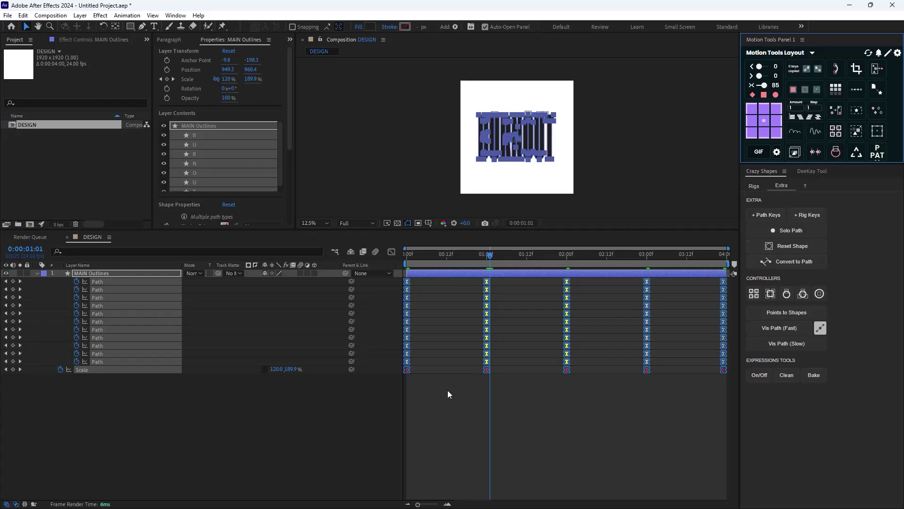
{"action": "left_click", "coordinate": [399, 266]}
{"action": "key", "text": "space"}
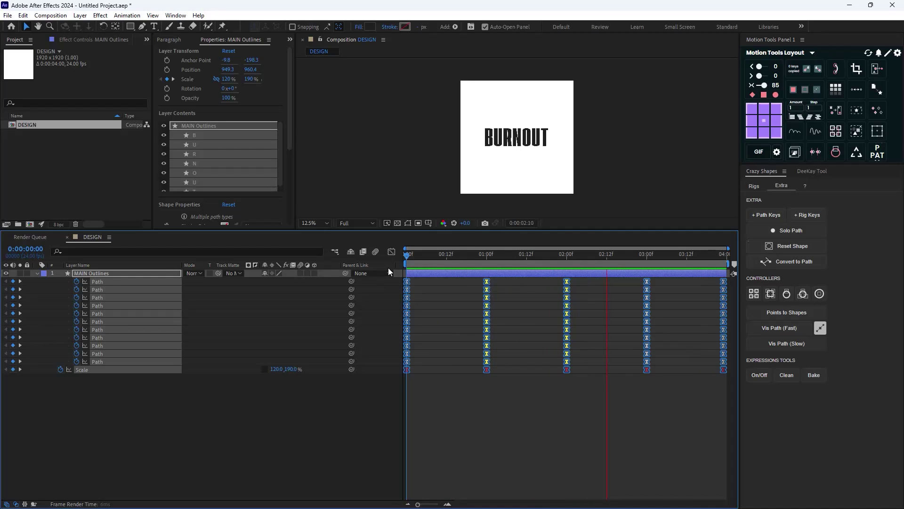
{"action": "key", "text": "space"}
Select MAIN Outlines at the 3:00 keyframe and explode BURNOUT into separate letter layers.
{"action": "left_click", "coordinate": [202, 406]}
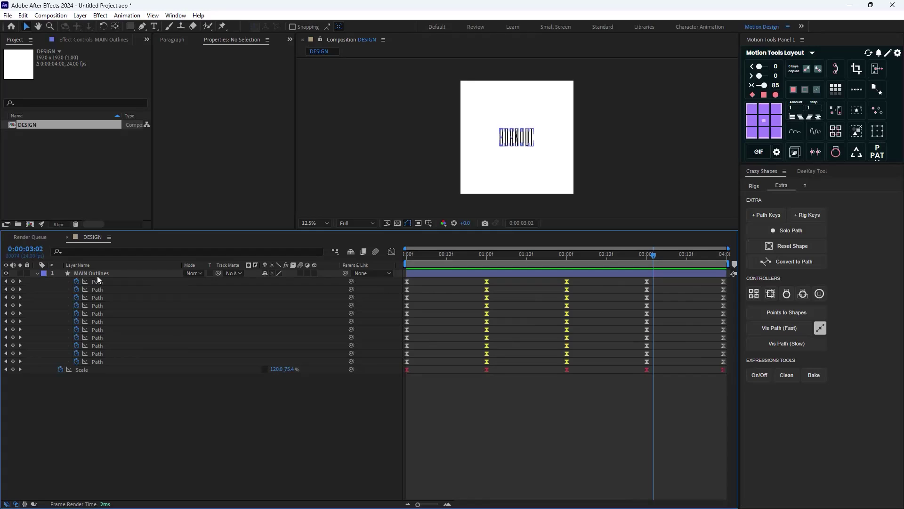
{"action": "left_click", "coordinate": [97, 275]}
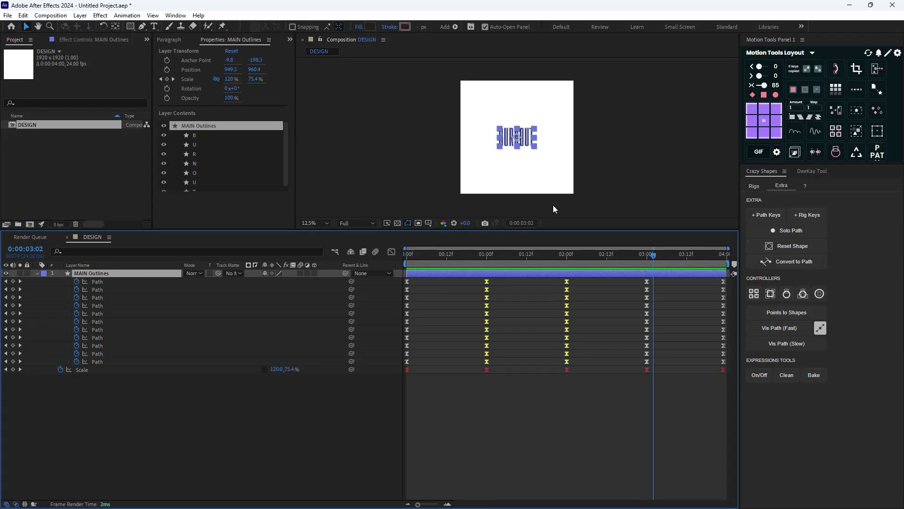
{"action": "key", "text": "j"}
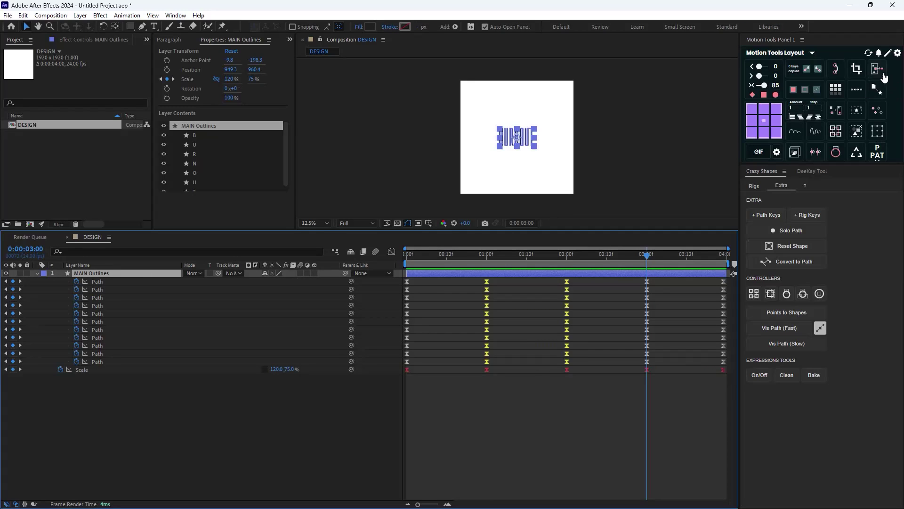
{"action": "left_click", "coordinate": [877, 71]}
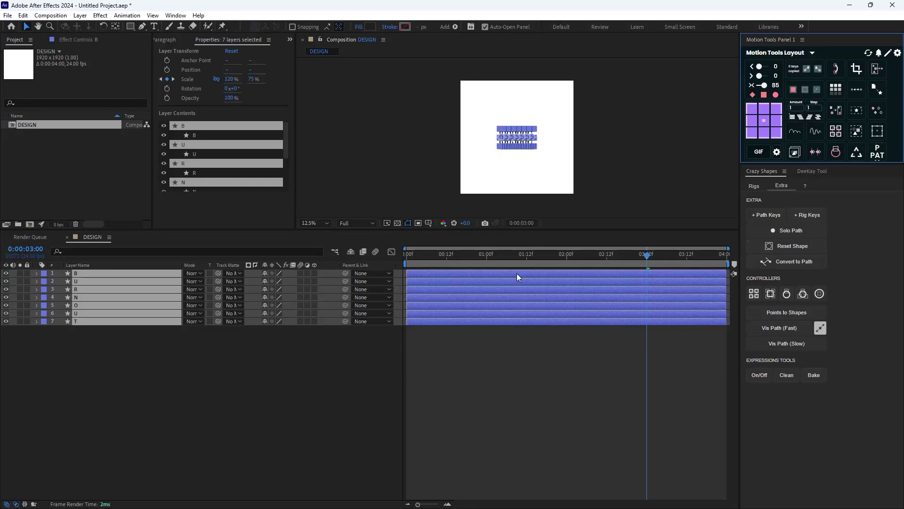
Reveal the letter keyframes in a maximized timeline and stagger each letter's 1:00 keyframes later.
{"action": "key", "text": "Home"}
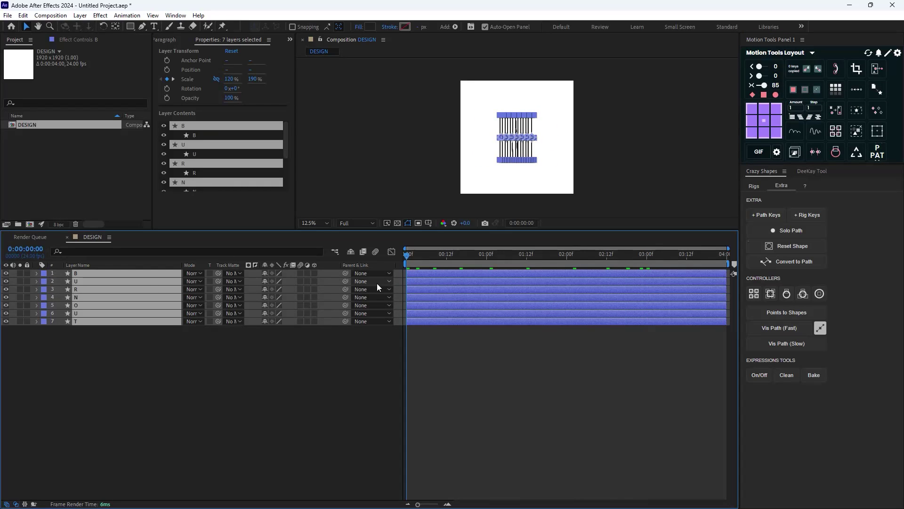
{"action": "key", "text": "grave"}
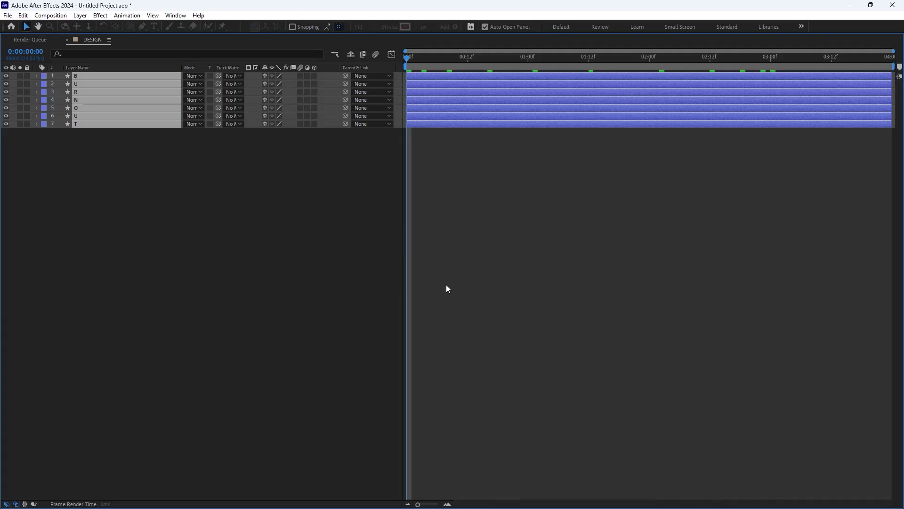
{"action": "key", "text": "u"}
{"action": "left_click_drag", "start_coordinate": [414, 60], "coordinate": [539, 164]}
{"action": "left_click_drag", "start_coordinate": [541, 175], "coordinate": [523, 222]}
{"action": "left_click_drag", "start_coordinate": [528, 215], "coordinate": [527, 251]}
{"action": "left_click_drag", "start_coordinate": [528, 240], "coordinate": [526, 277]}
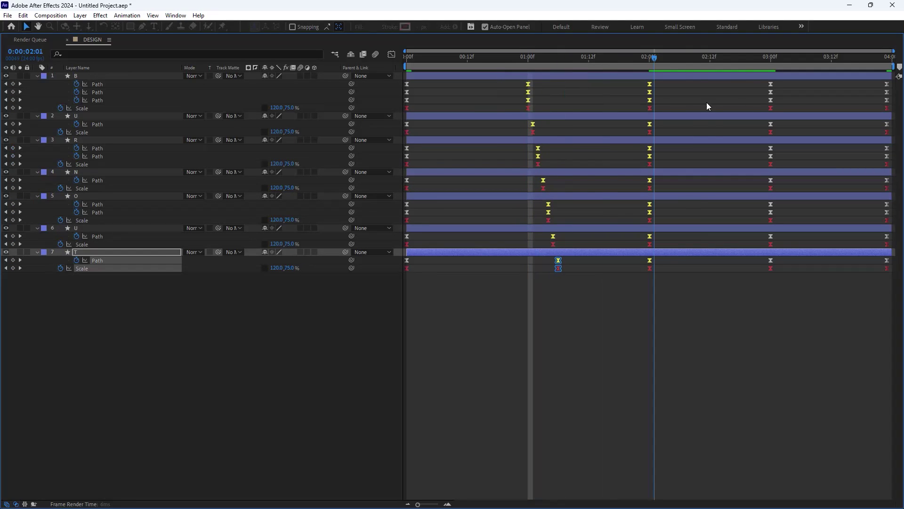
Offset each letter's 3:00 keyframes progressively later, from the first letter through T.
{"action": "left_click", "coordinate": [773, 117]}
{"action": "left_click_drag", "start_coordinate": [780, 109], "coordinate": [766, 136]}
{"action": "left_click_drag", "start_coordinate": [771, 128], "coordinate": [766, 168]}
{"action": "left_click_drag", "start_coordinate": [771, 160], "coordinate": [766, 191]}
{"action": "left_click_drag", "start_coordinate": [771, 188], "coordinate": [766, 223]}
{"action": "left_click_drag", "start_coordinate": [771, 220], "coordinate": [766, 248]}
{"action": "left_click_drag", "start_coordinate": [770, 244], "coordinate": [766, 272]}
{"action": "left_click_drag", "start_coordinate": [771, 268], "coordinate": [795, 270]}
Restore the timeline size and preview the staggered letter melt from the start.
{"action": "key", "text": "Page_Up"}
{"action": "key", "text": "Home"}
{"action": "key", "text": "grave"}
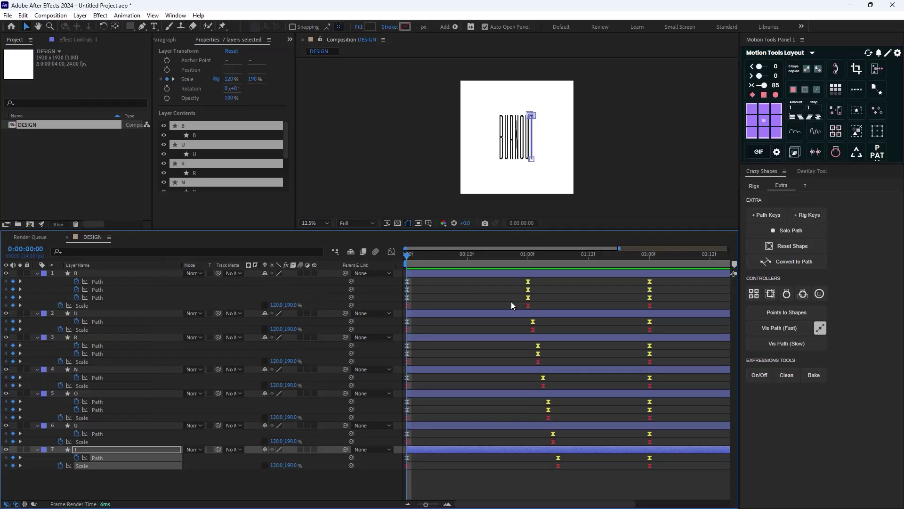
{"action": "key", "text": "space"}
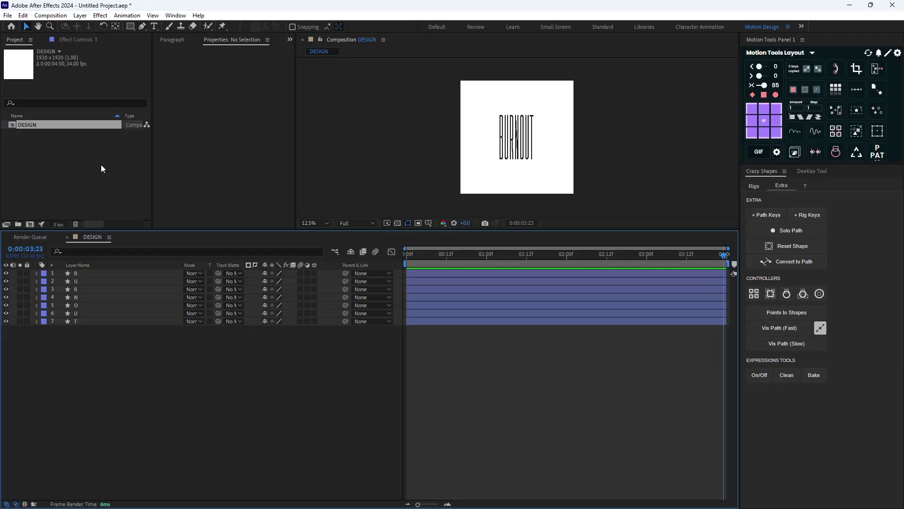
Create a 1920×1920 composition named EFFECTS and drop the DESIGN comp into it.
{"action": "right_click", "coordinate": [97, 157]}
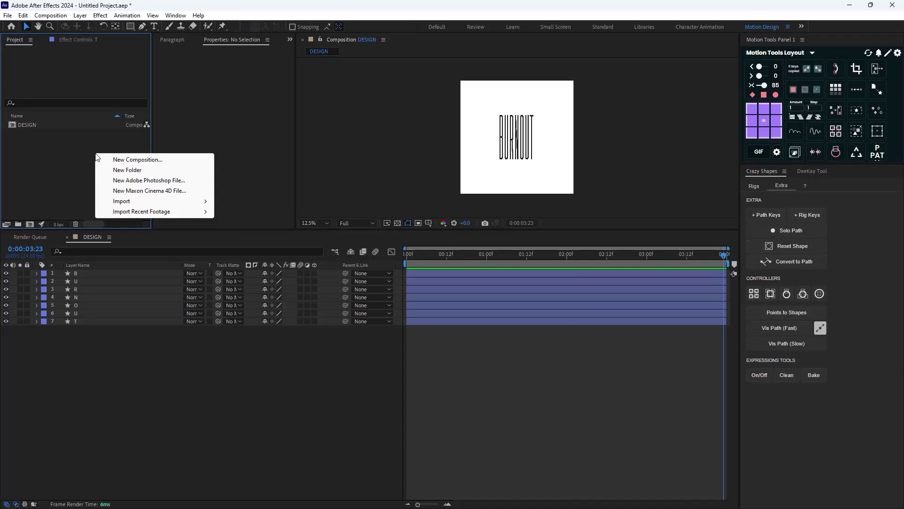
{"action": "left_click", "coordinate": [130, 160]}
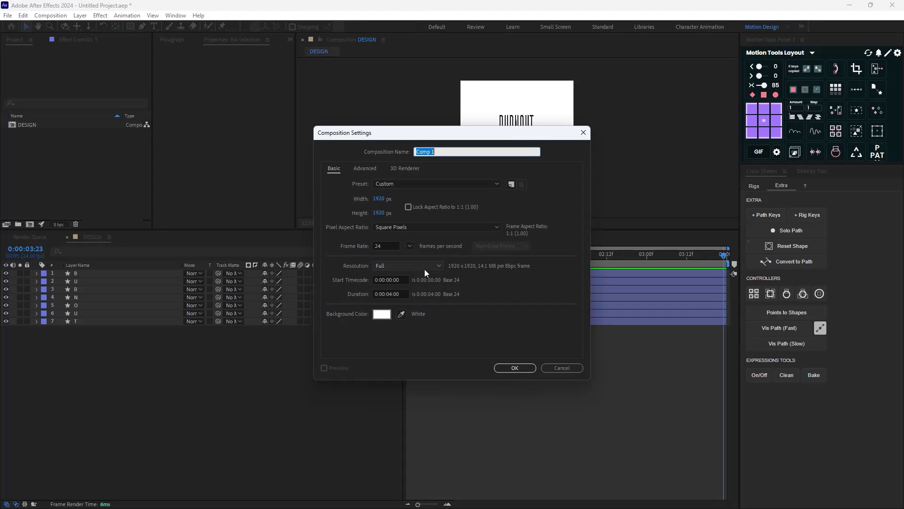
{"action": "type", "text": "EFFECTS"}
{"action": "left_click", "coordinate": [520, 369]}
{"action": "left_click_drag", "start_coordinate": [19, 127], "coordinate": [516, 142]}
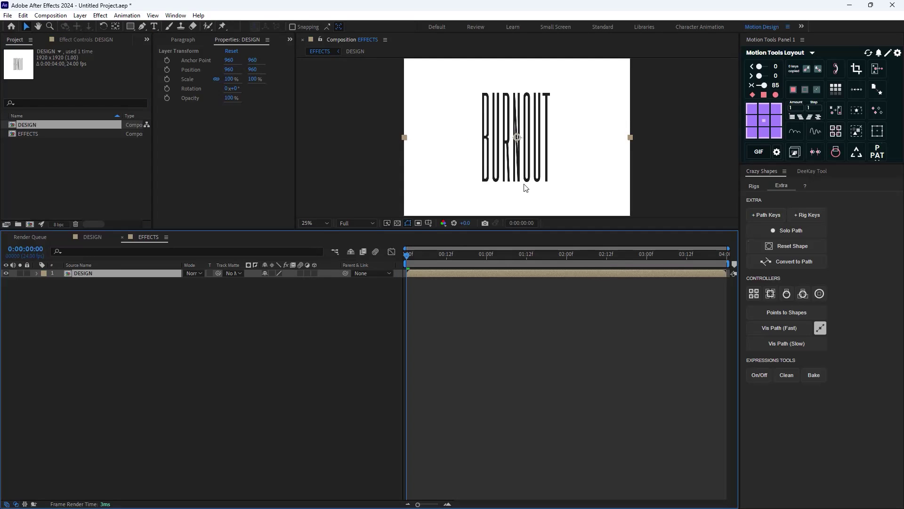
{"action": "left_click_drag", "start_coordinate": [521, 232], "coordinate": [518, 336]}
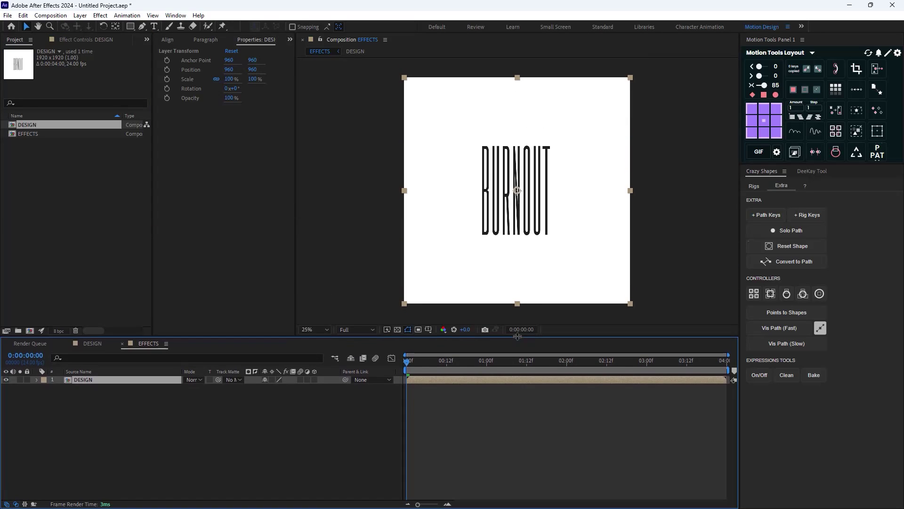
Add a new solid layer named Displacement Map.
{"action": "right_click", "coordinate": [169, 412]}
{"action": "mouse_move", "coordinate": [226, 295]}
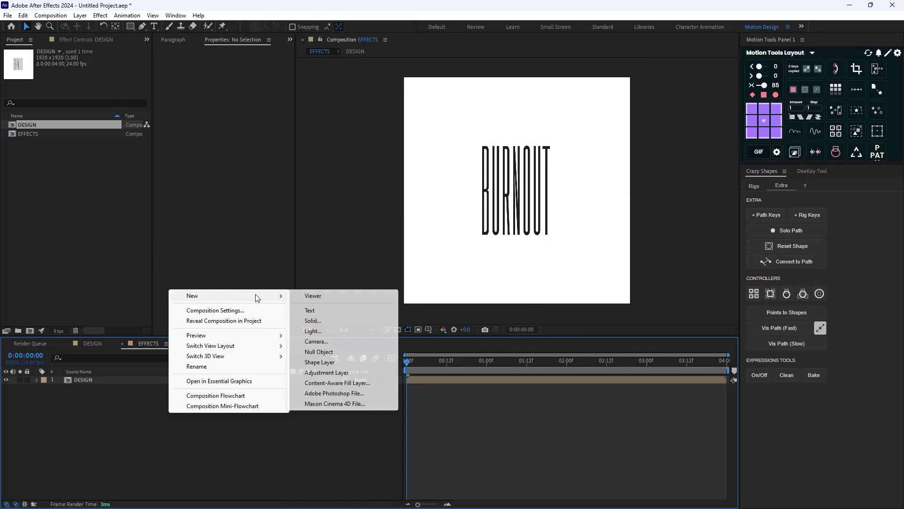
{"action": "left_click", "coordinate": [326, 322]}
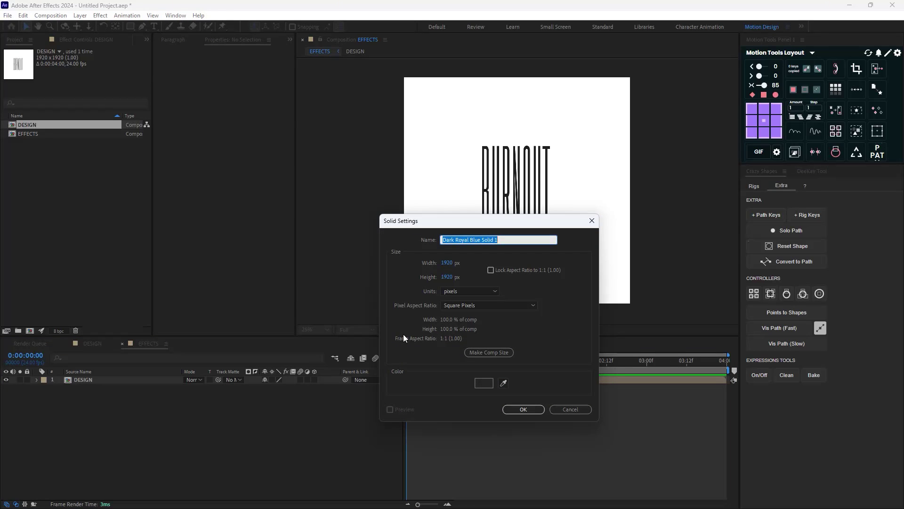
{"action": "type", "text": "Displacement Map"}
{"action": "left_click", "coordinate": [523, 409]}
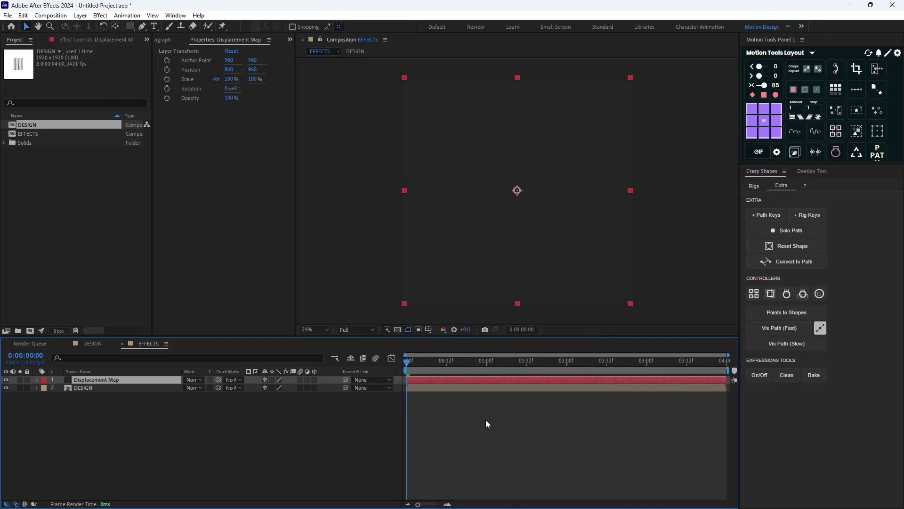
Apply Gradient Ramp to the solid, starting at the right edge and ending at the left edge.
{"action": "key", "text": "ctrl+space"}
{"action": "type", "text": "grad"}
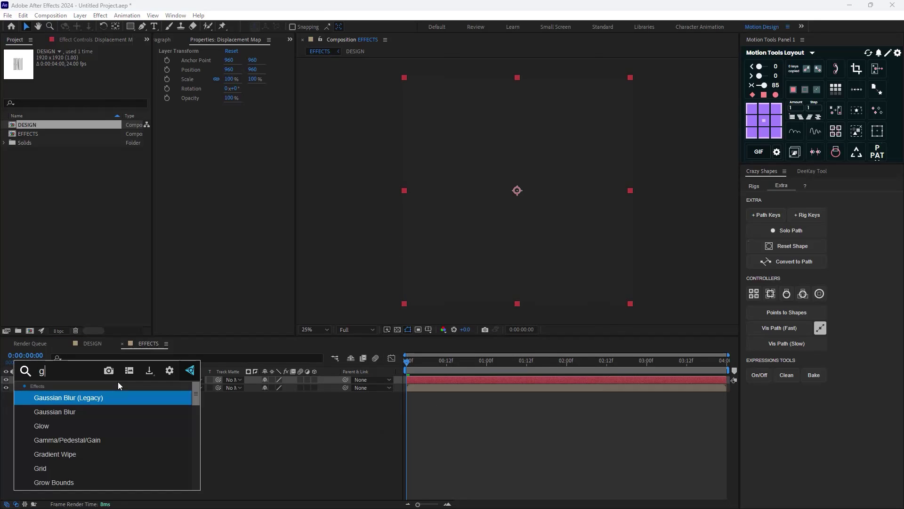
{"action": "left_click", "coordinate": [103, 411]}
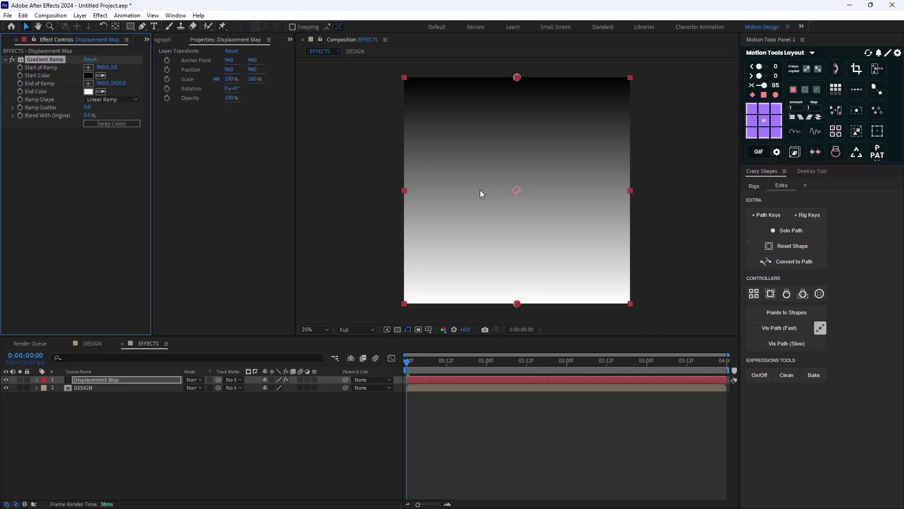
{"action": "left_click", "coordinate": [88, 67]}
{"action": "left_click", "coordinate": [643, 190]}
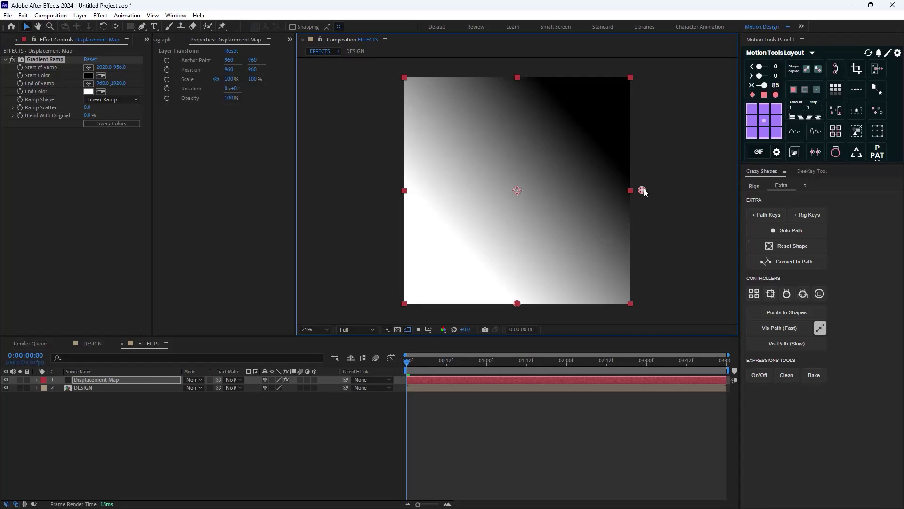
{"action": "left_click", "coordinate": [88, 83]}
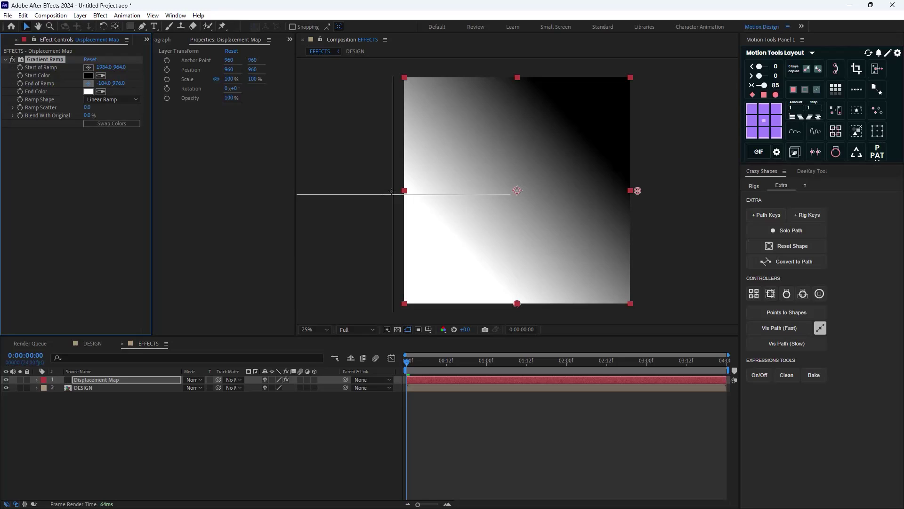
{"action": "left_click", "coordinate": [397, 190]}
Set the ramp colours to dark grey 1E1E1E at the start and light grey E3E3E3 at the end.
{"action": "left_click", "coordinate": [88, 75]}
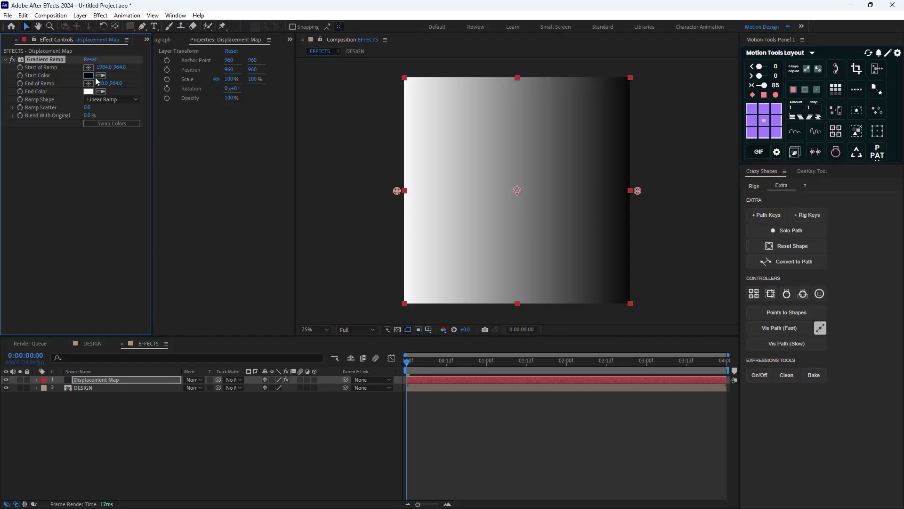
{"action": "left_click", "coordinate": [417, 427]}
{"action": "left_click", "coordinate": [621, 324]}
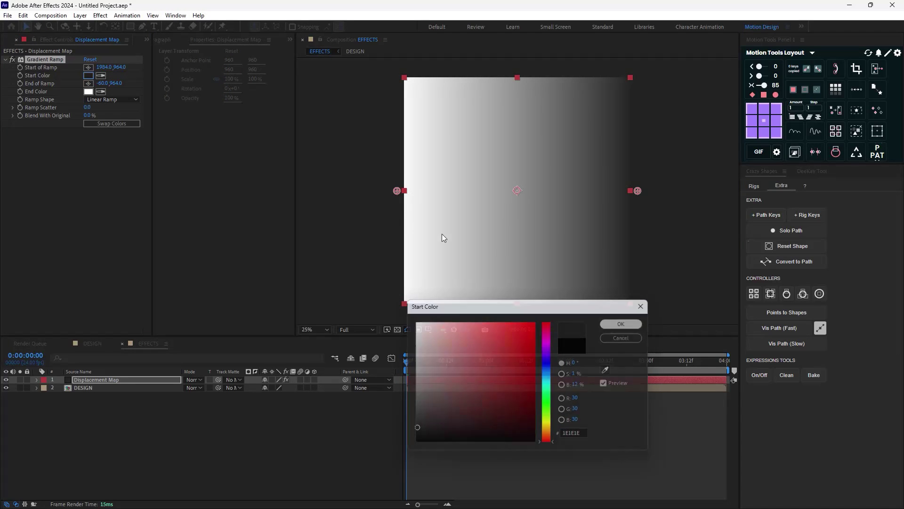
{"action": "left_click", "coordinate": [88, 92]}
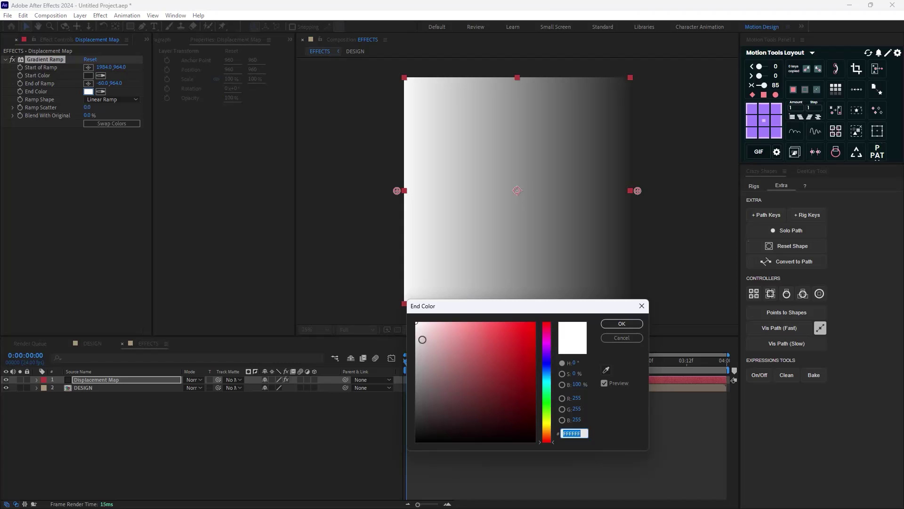
{"action": "left_click_drag", "start_coordinate": [422, 340], "coordinate": [413, 335]}
{"action": "left_click", "coordinate": [622, 323]}
{"action": "left_click", "coordinate": [145, 410]}
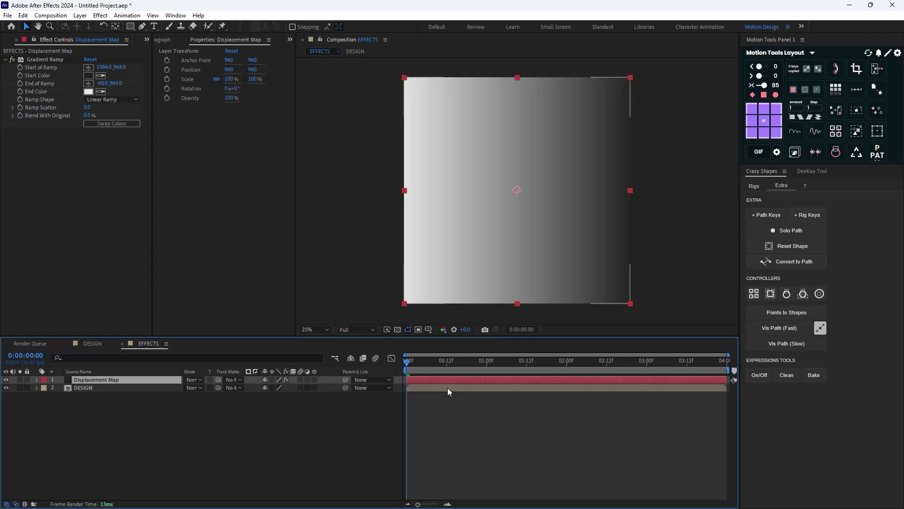
Apply Fractal Noise to Displacement Map with Dynamic fractal type and Contrast 50.
{"action": "key", "text": "ctrl+space"}
{"action": "type", "text": "frac"}
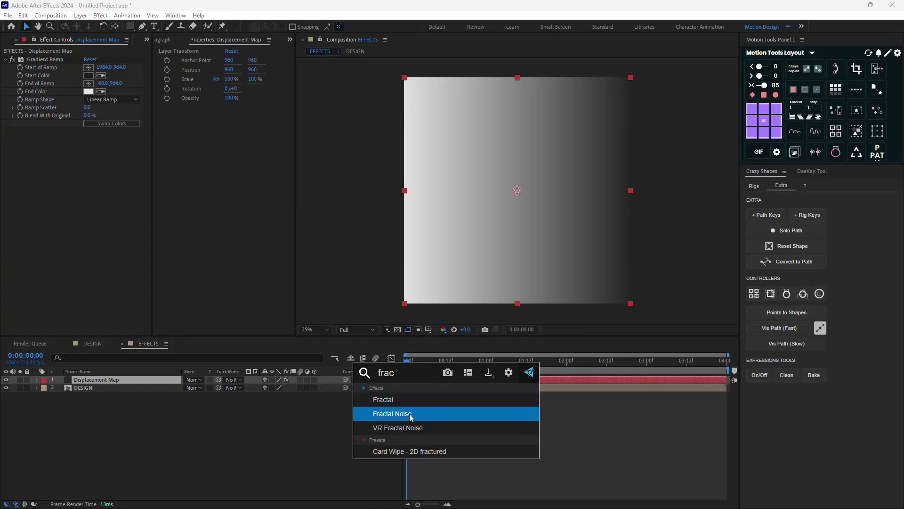
{"action": "left_click", "coordinate": [409, 415]}
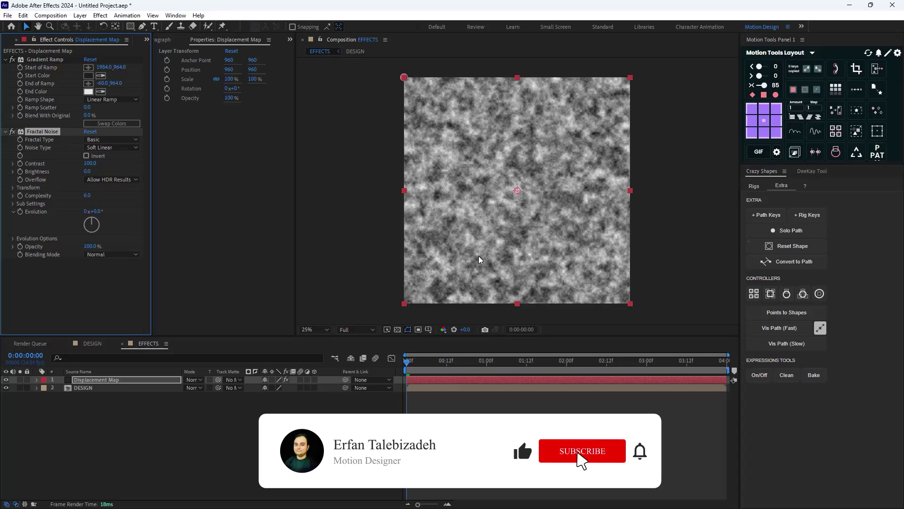
{"action": "left_click", "coordinate": [112, 141]}
{"action": "left_click", "coordinate": [112, 199]}
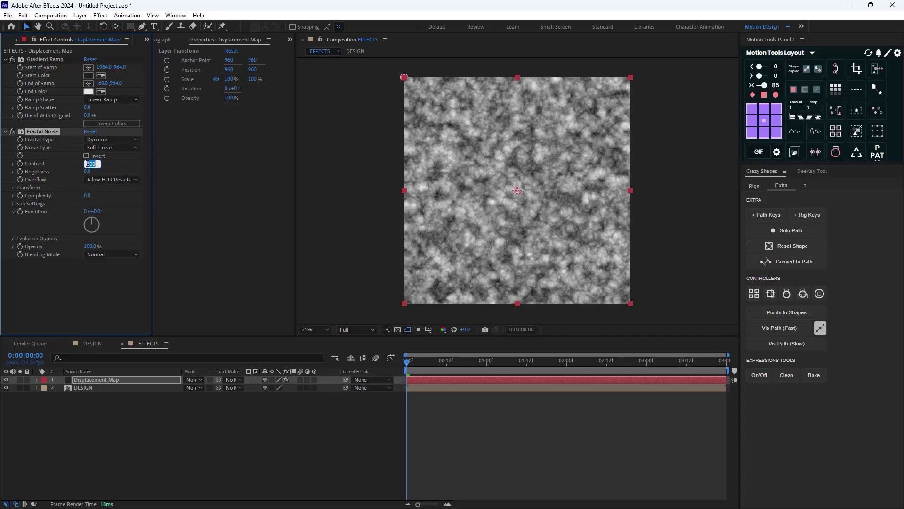
{"action": "type", "text": "50"}
{"action": "key", "text": "Return"}
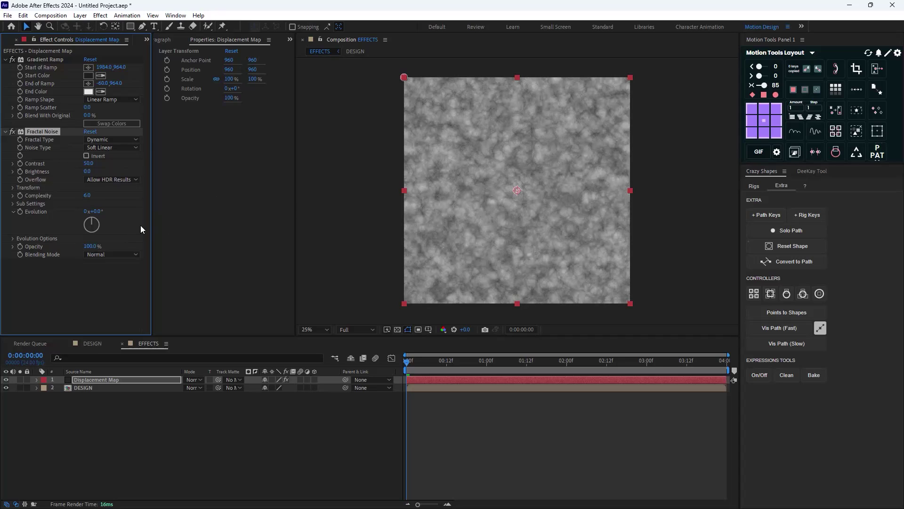
Set the Fractal Noise blending mode to Overlay and its Transform Scale to 300.
{"action": "left_click", "coordinate": [112, 254]}
{"action": "left_click", "coordinate": [118, 321]}
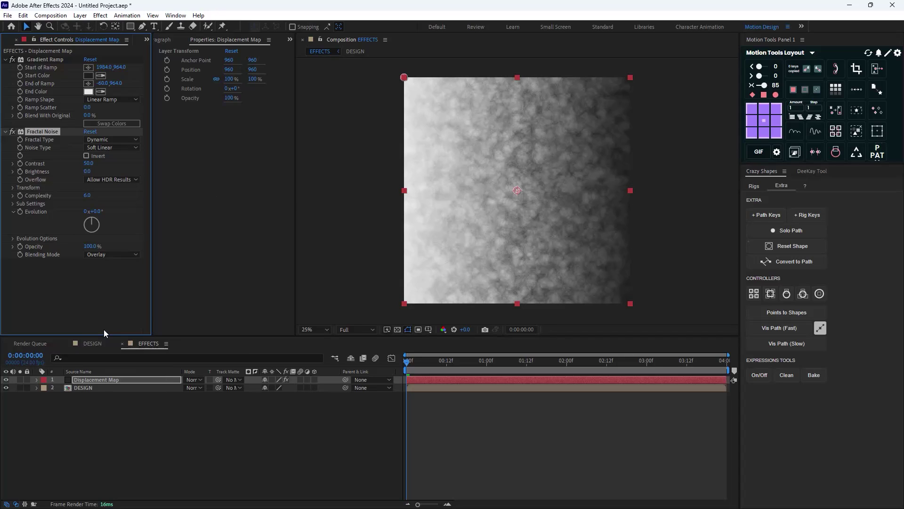
{"action": "left_click", "coordinate": [13, 188]}
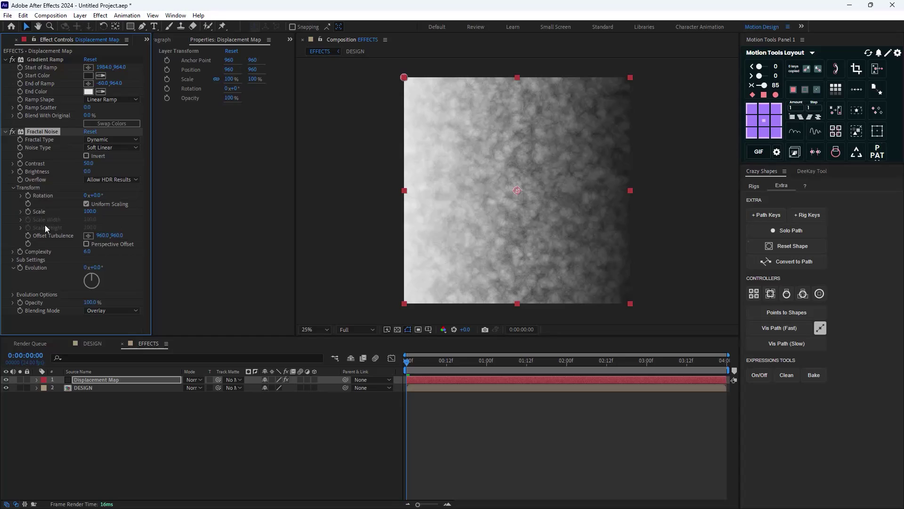
{"action": "left_click", "coordinate": [91, 211]}
{"action": "type", "text": "300"}
{"action": "key", "text": "Return"}
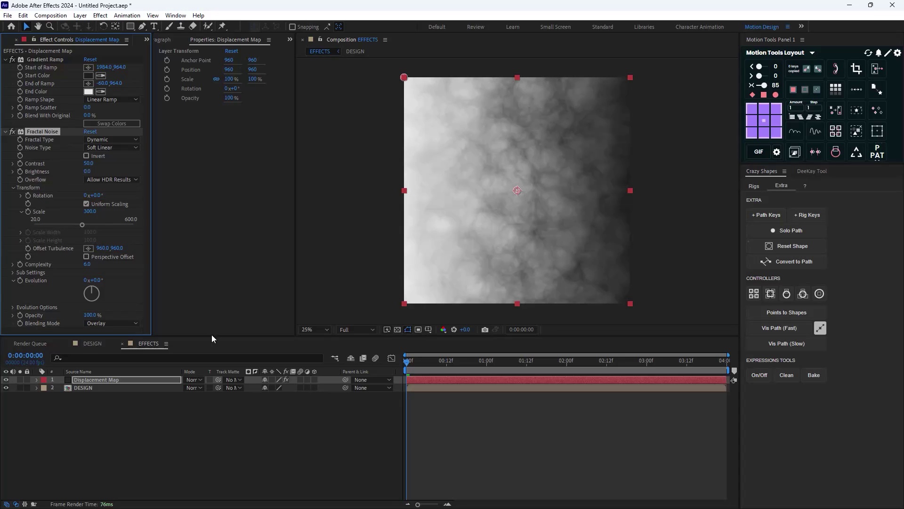
{"action": "left_click", "coordinate": [191, 435]}
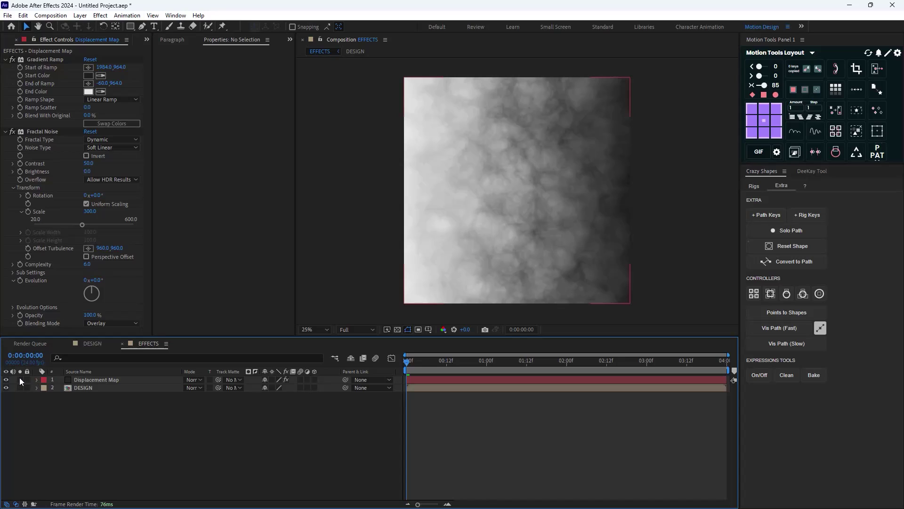
Apply Time Displacement to DESIGN using Displacement Map's Effects & Masks, and hide the map layer.
{"action": "left_click", "coordinate": [83, 389]}
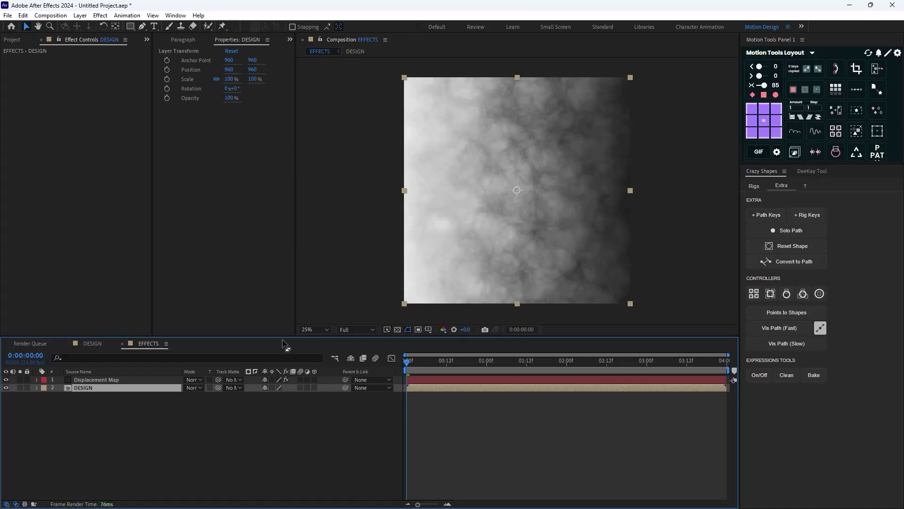
{"action": "key", "text": "ctrl+space"}
{"action": "type", "text": "time"}
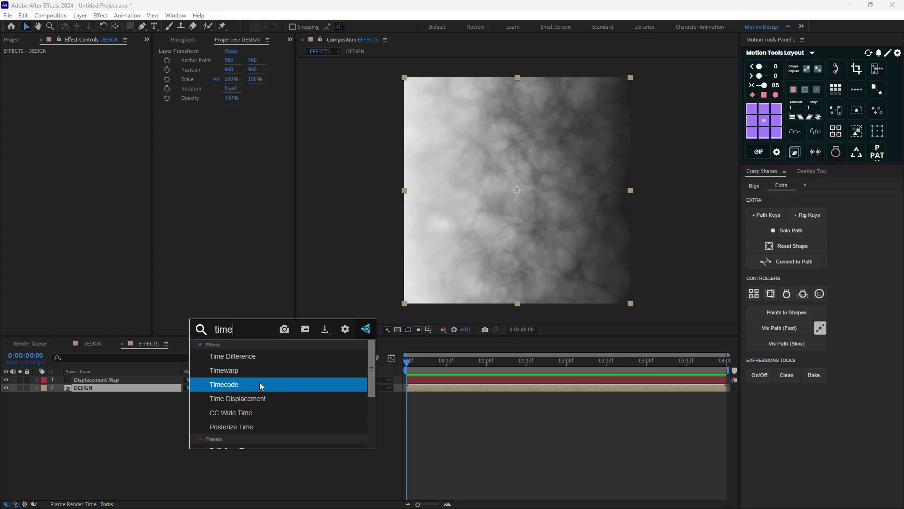
{"action": "left_click", "coordinate": [259, 399]}
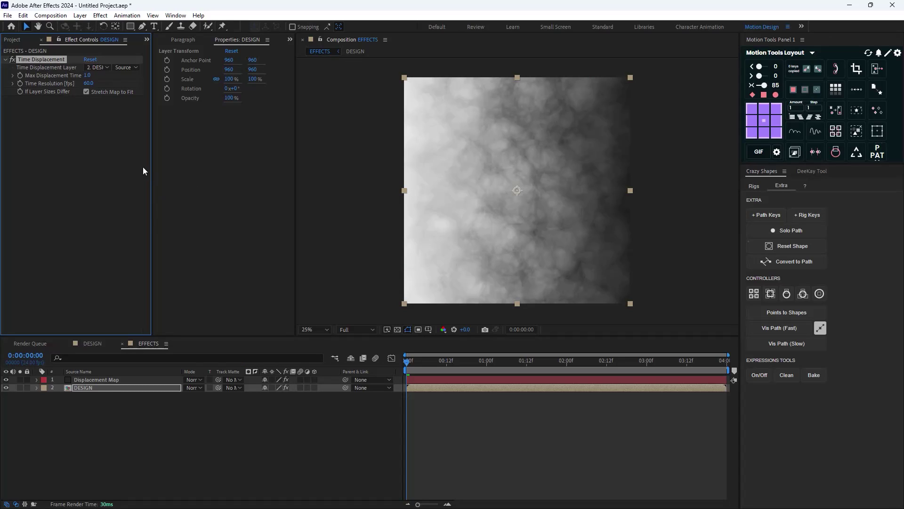
{"action": "left_click", "coordinate": [97, 67]}
{"action": "left_click", "coordinate": [137, 92]}
{"action": "left_click", "coordinate": [135, 69]}
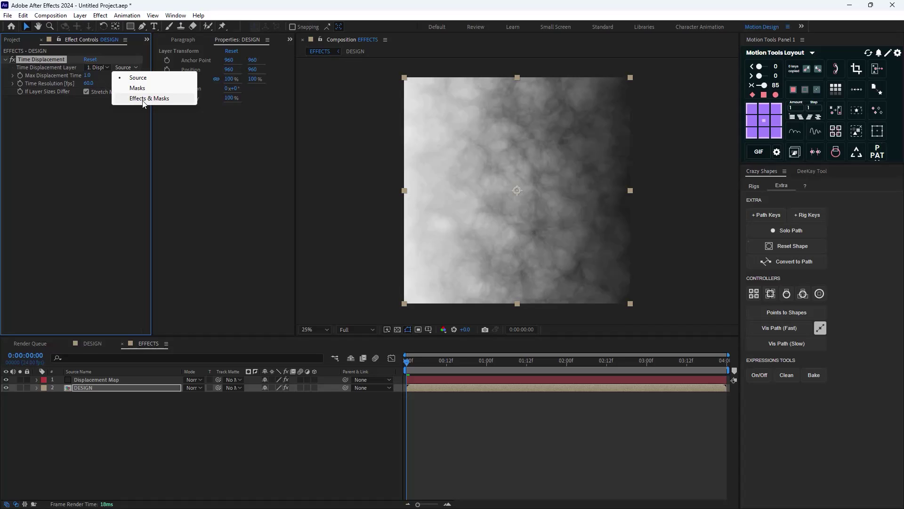
{"action": "left_click", "coordinate": [144, 99]}
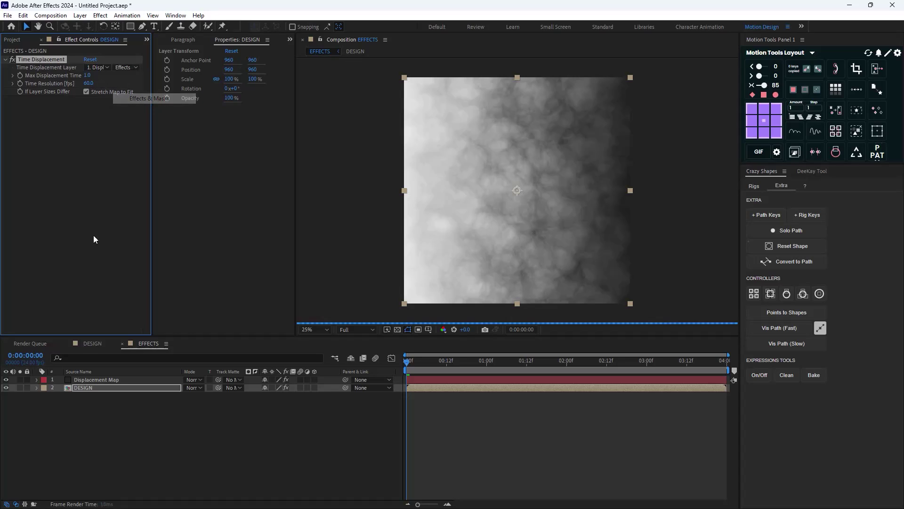
{"action": "left_click", "coordinate": [6, 380]}
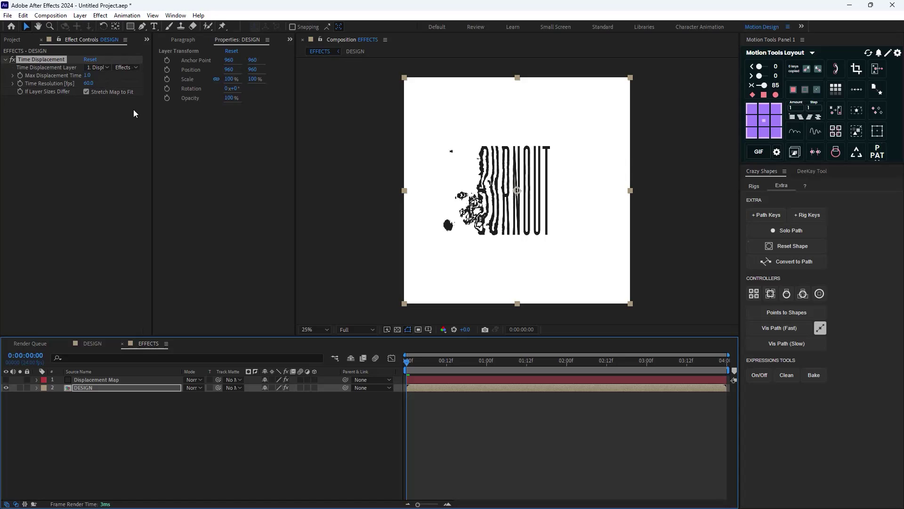
Set Max Displacement Time to 0.6 and Time Resolution to 80, preview, and toggle Stretch Map to Fit.
{"action": "left_click", "coordinate": [87, 76]}
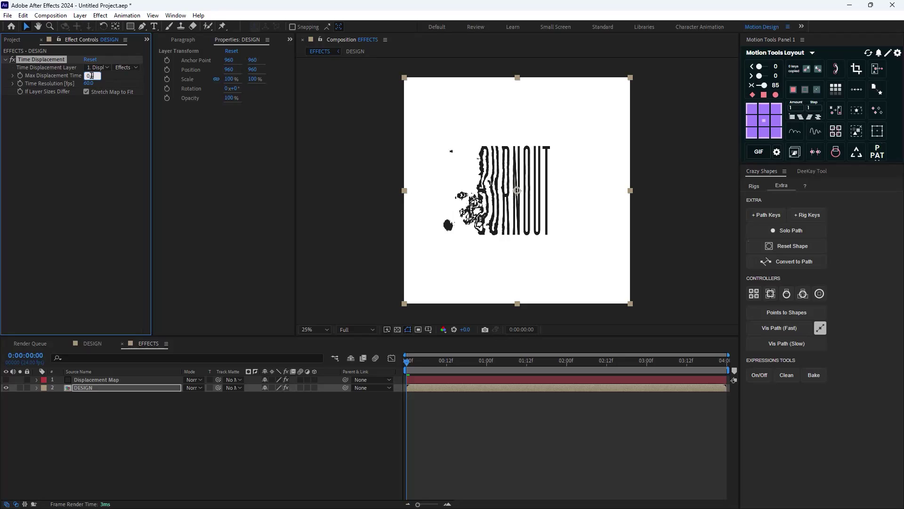
{"action": "key", "text": "Return"}
{"action": "key", "text": "space"}
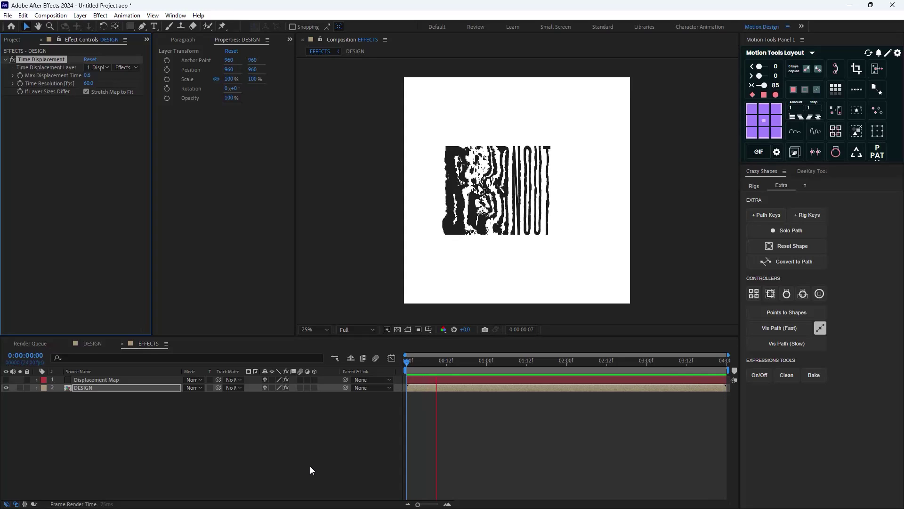
{"action": "left_click", "coordinate": [87, 83]}
{"action": "left_click", "coordinate": [88, 83]}
{"action": "key", "text": "Return"}
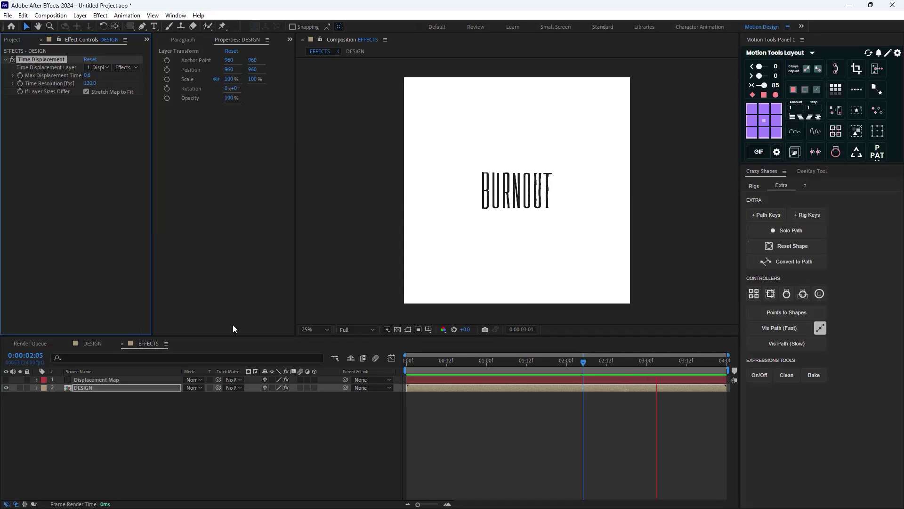
{"action": "left_click", "coordinate": [90, 83]}
{"action": "left_click", "coordinate": [86, 90]}
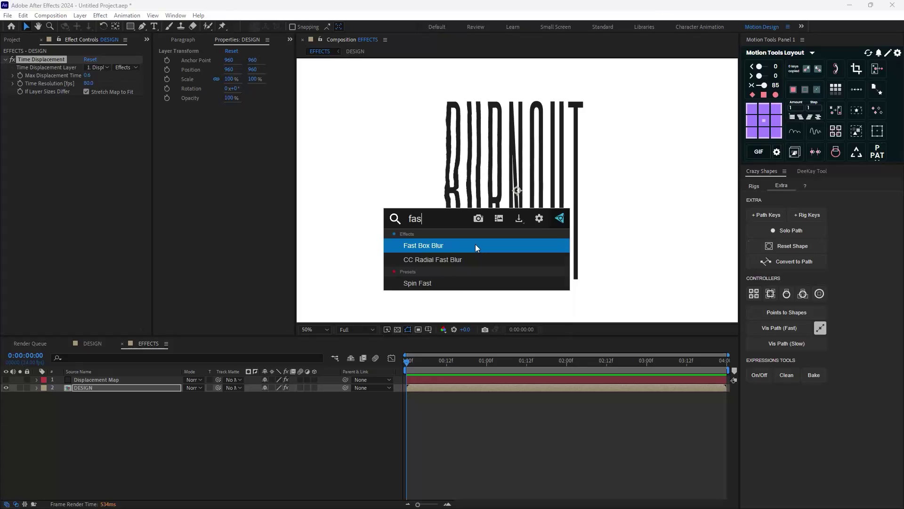
Apply Fast Box Blur to DESIGN with a blur radius of 5.
{"action": "left_click", "coordinate": [476, 244]}
{"action": "left_click", "coordinate": [87, 107]}
{"action": "type", "text": "50"}
{"action": "key", "text": "Return"}
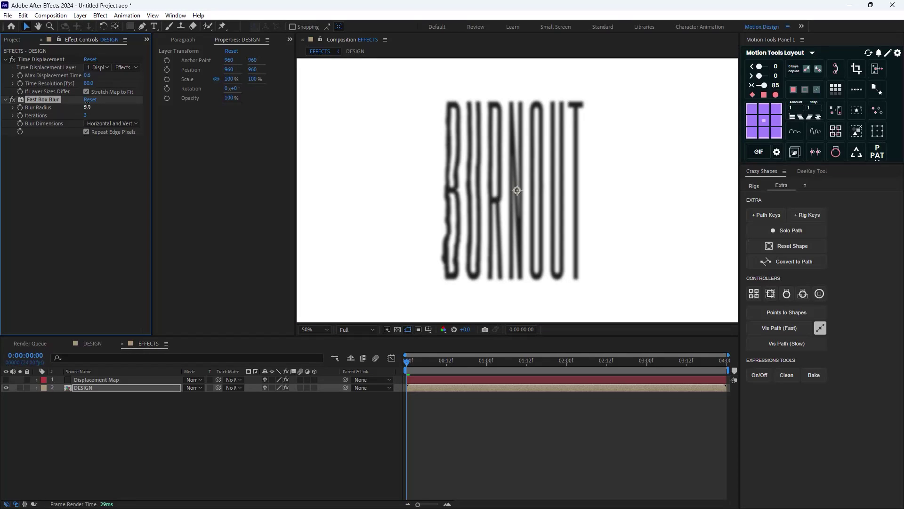
Add CC Threshold at 95 on the Alpha channel and preview the thickened melting letters.
{"action": "key", "text": "ctrl+space"}
{"action": "type", "text": "cc thr"}
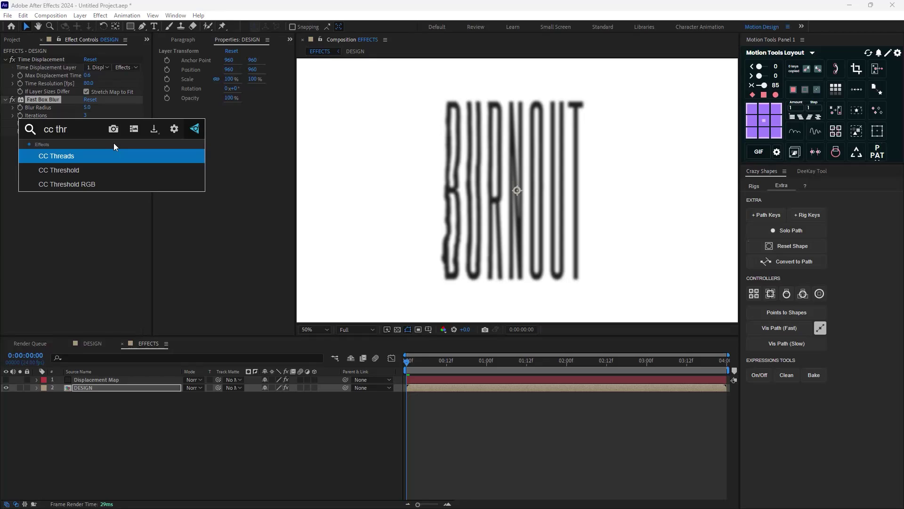
{"action": "key", "text": "Down"}
{"action": "key", "text": "Return"}
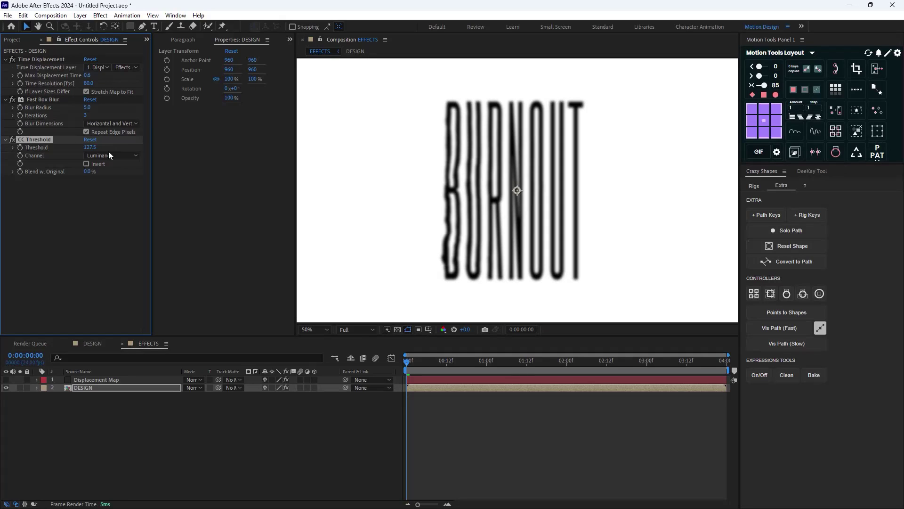
{"action": "left_click", "coordinate": [93, 147]}
{"action": "type", "text": "95"}
{"action": "left_click", "coordinate": [108, 156]}
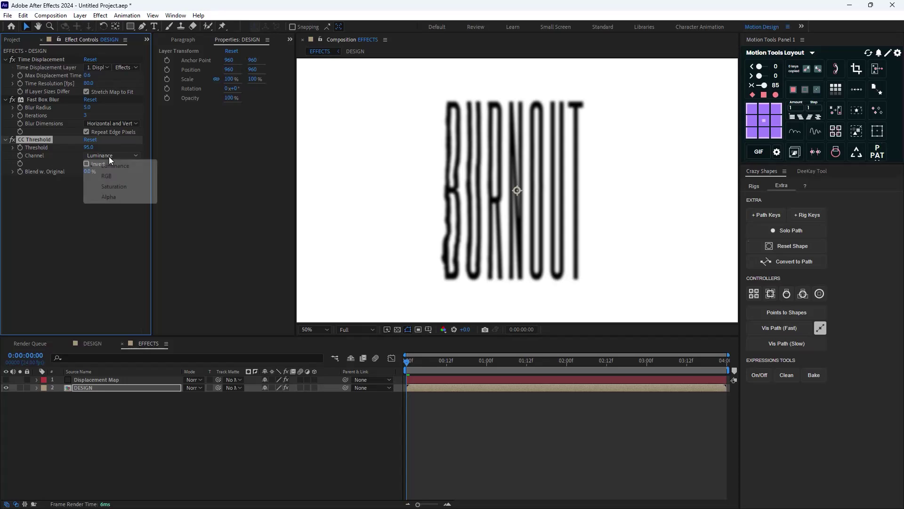
{"action": "left_click", "coordinate": [109, 197]}
{"action": "key", "text": "space"}
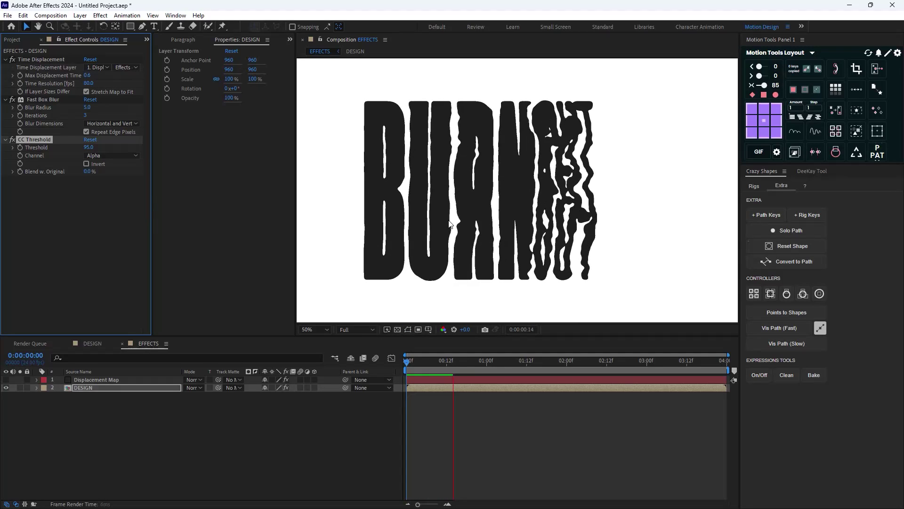
{"action": "key", "text": "ctrl+space"}
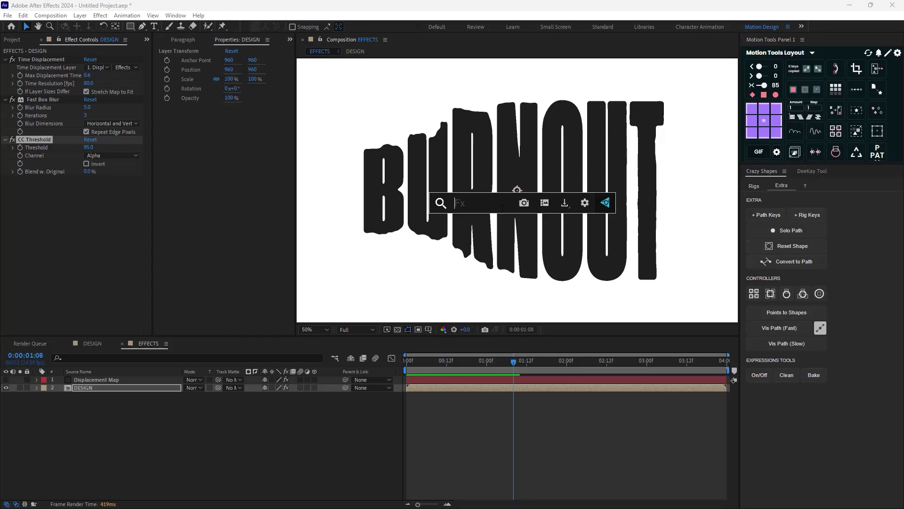
Apply Warp to DESIGN with the Squeeze style on a vertical warp axis.
{"action": "type", "text": "warp"}
{"action": "key", "text": "Return"}
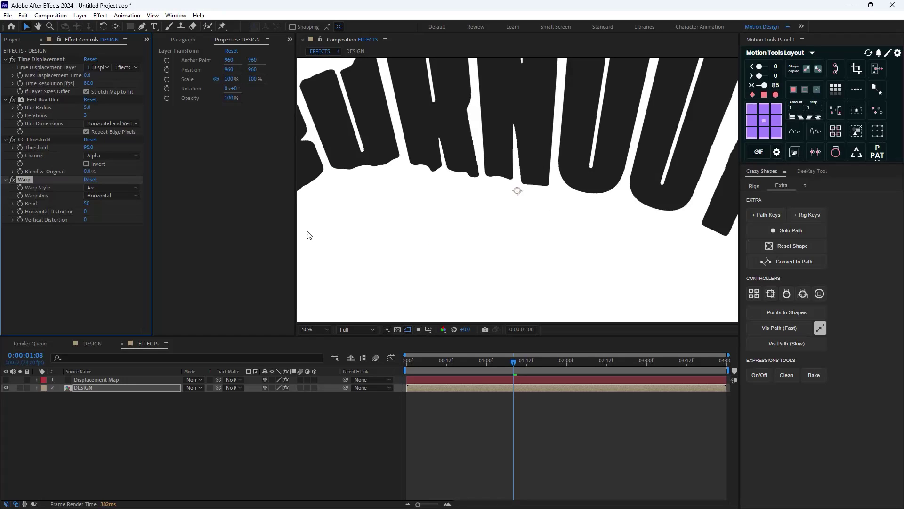
{"action": "scroll", "coordinate": [499, 193], "scroll_direction": "down", "scroll_amount": 2}
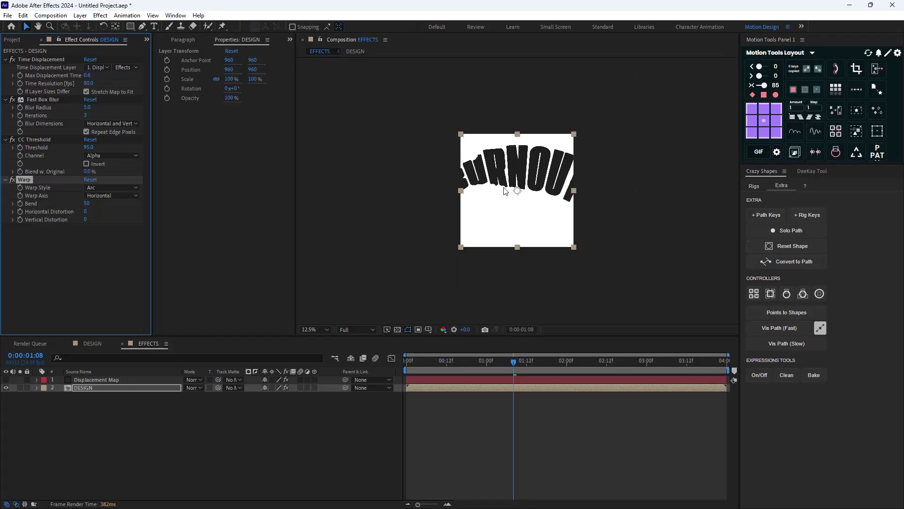
{"action": "left_click", "coordinate": [112, 195]}
{"action": "left_click", "coordinate": [101, 217]}
{"action": "left_click", "coordinate": [113, 187]}
{"action": "left_click", "coordinate": [131, 344]}
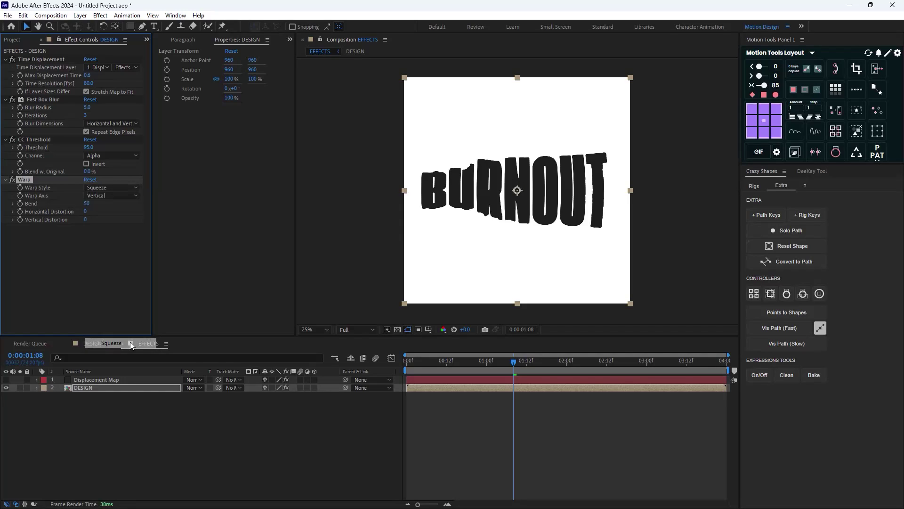
Set the Warp bend to -25, reveal DESIGN's Scale property, and preview.
{"action": "left_click", "coordinate": [86, 204]}
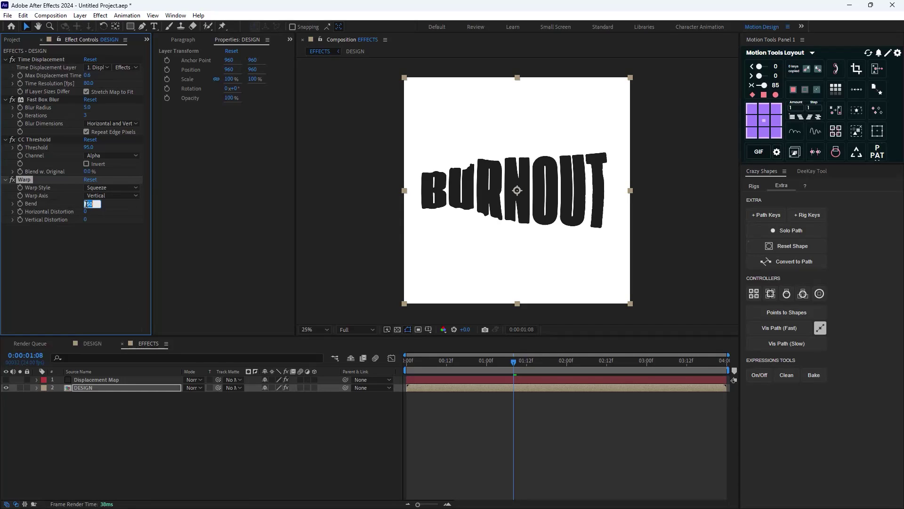
{"action": "type", "text": "-25"}
{"action": "key", "text": "Return"}
{"action": "key", "text": "s"}
{"action": "key", "text": "space"}
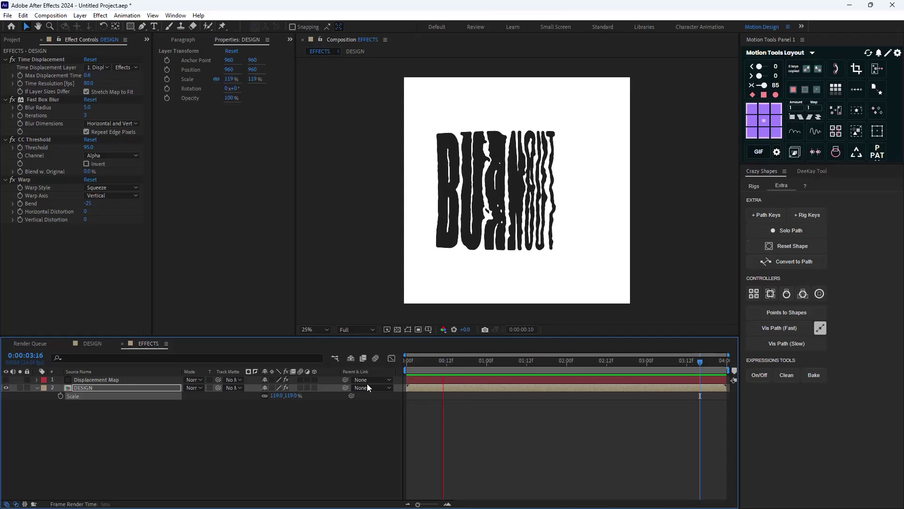
Enable Time Remapping on the DESIGN layer.
{"action": "key", "text": "space"}
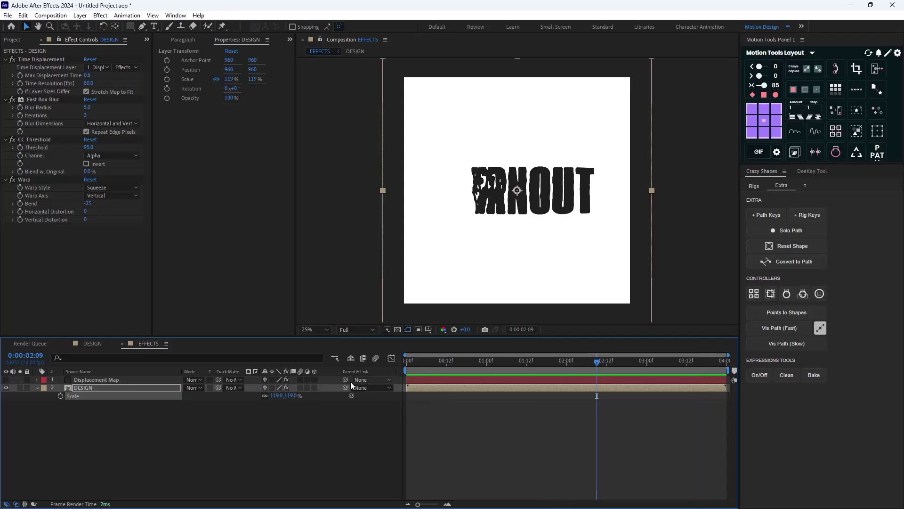
{"action": "left_click", "coordinate": [169, 428]}
{"action": "left_click", "coordinate": [98, 392]}
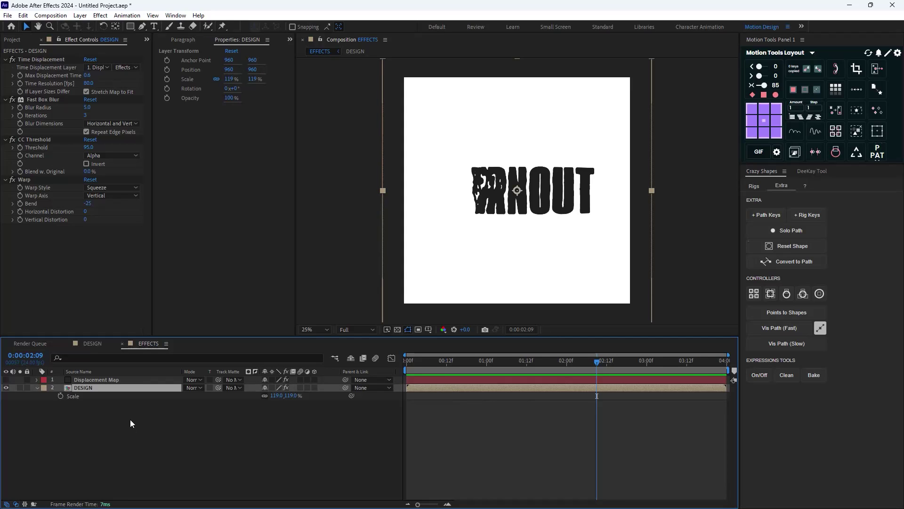
{"action": "right_click", "coordinate": [100, 387]}
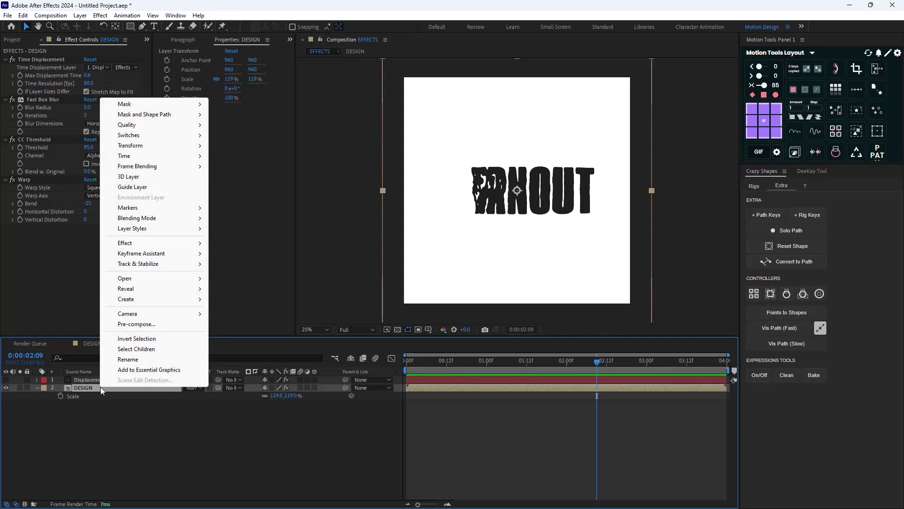
{"action": "mouse_move", "coordinate": [179, 159]}
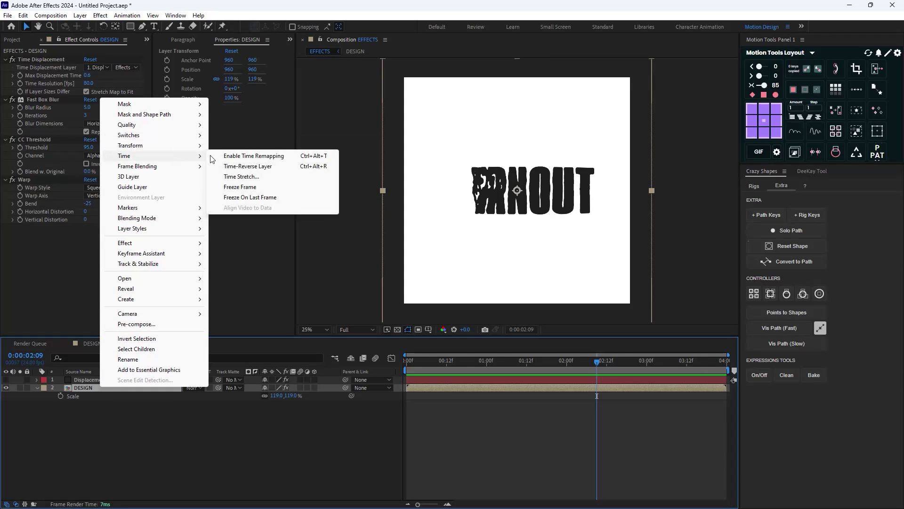
{"action": "left_click", "coordinate": [270, 157]}
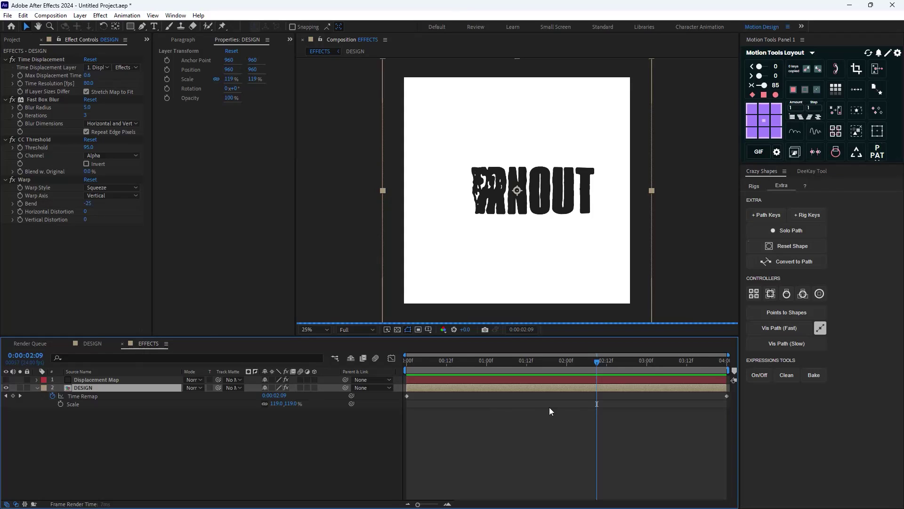
Add a loopOut() expression to DESIGN's Time Remap property.
{"action": "left_click_drag", "start_coordinate": [598, 361], "coordinate": [743, 390]}
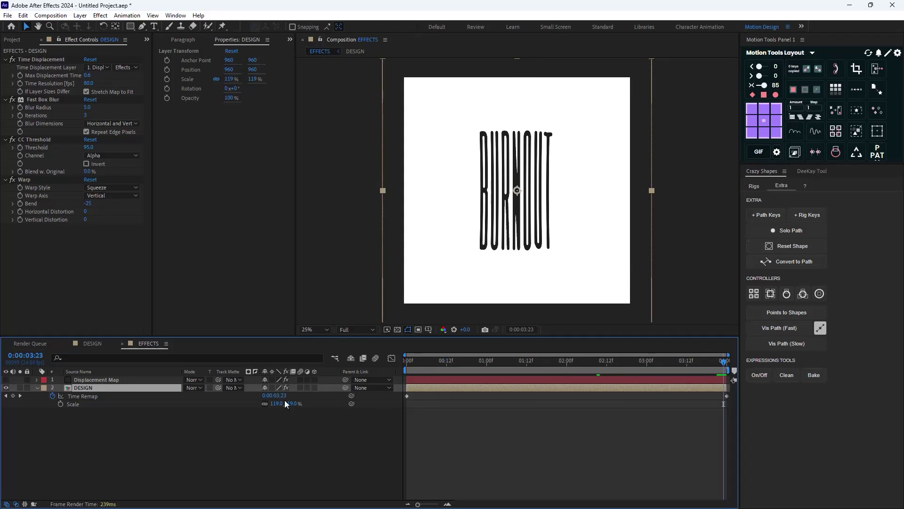
{"action": "left_click", "coordinate": [53, 396], "text": "alt"}
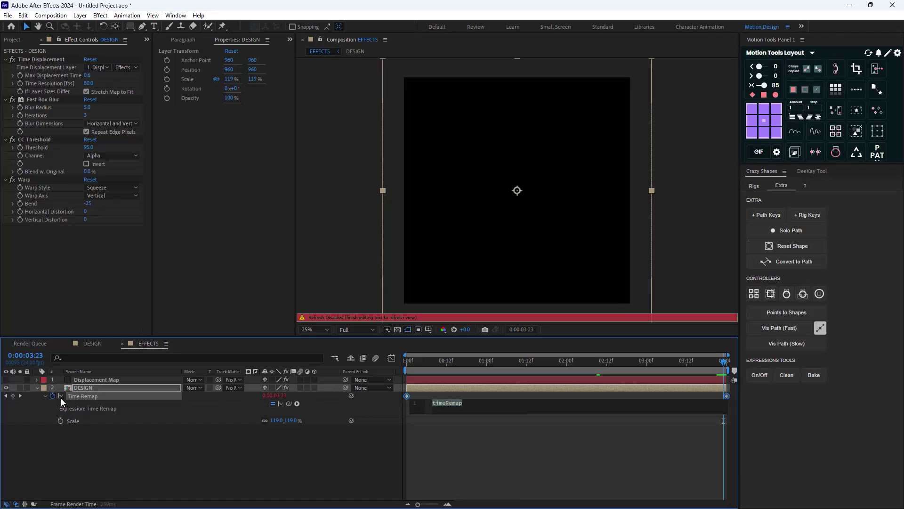
{"action": "type", "text": "loopO"}
{"action": "key", "text": "Return"}
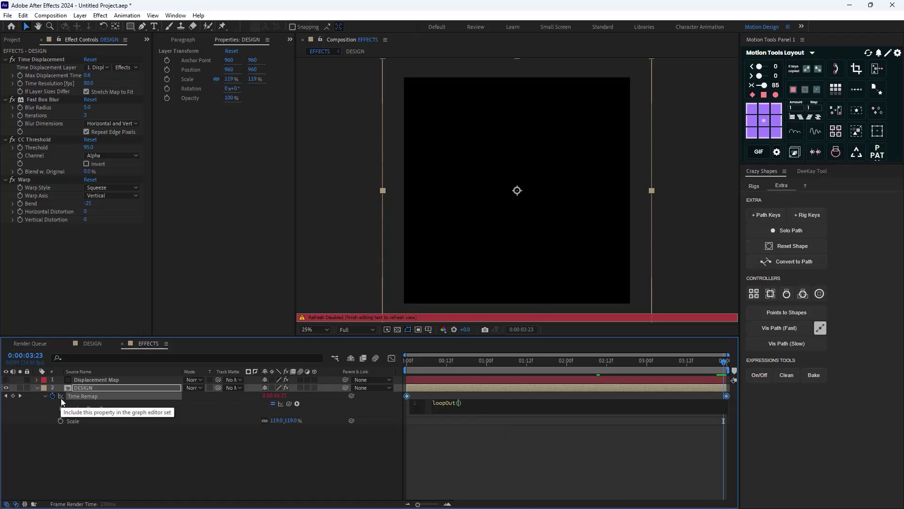
{"action": "left_click", "coordinate": [358, 451]}
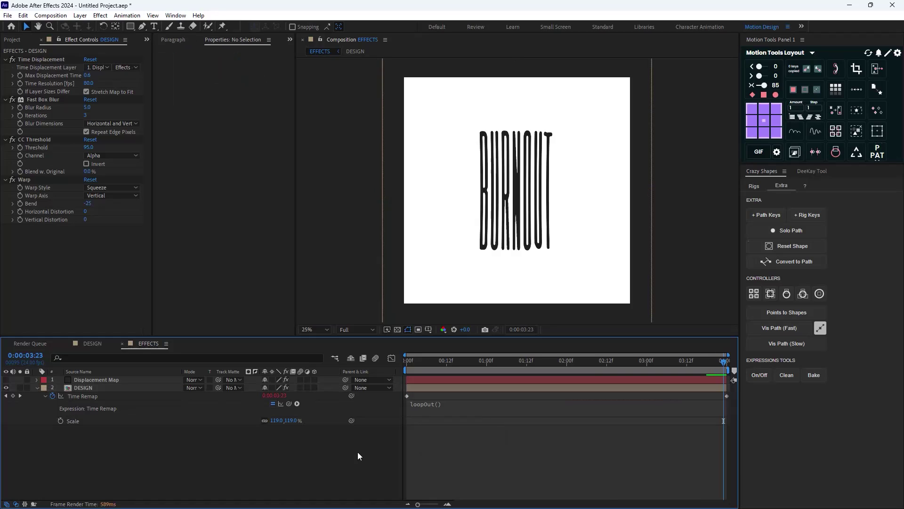
Create a new composition named Main and place the EFFECTS comp into it.
{"action": "left_click", "coordinate": [14, 39]}
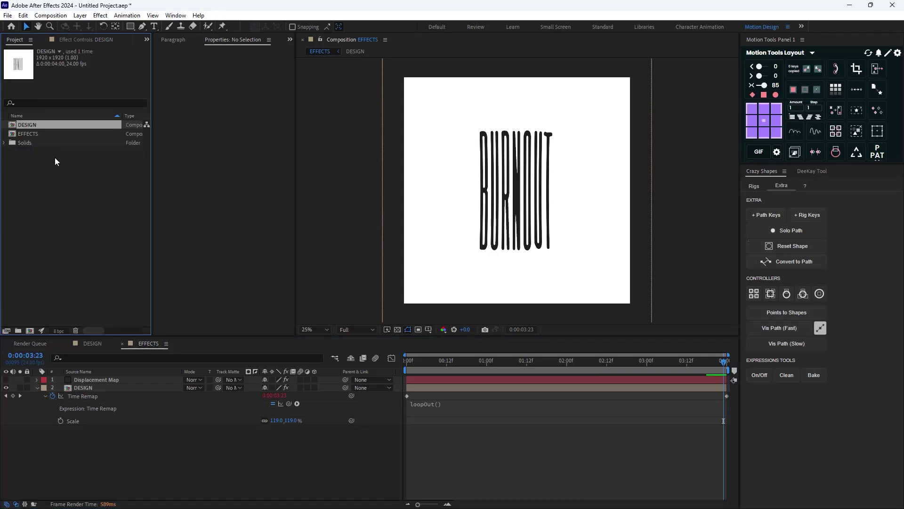
{"action": "right_click", "coordinate": [64, 201]}
{"action": "left_click", "coordinate": [87, 197]}
{"action": "type", "text": "M"}
{"action": "key", "text": "Return"}
{"action": "left_click_drag", "start_coordinate": [41, 134], "coordinate": [522, 190]}
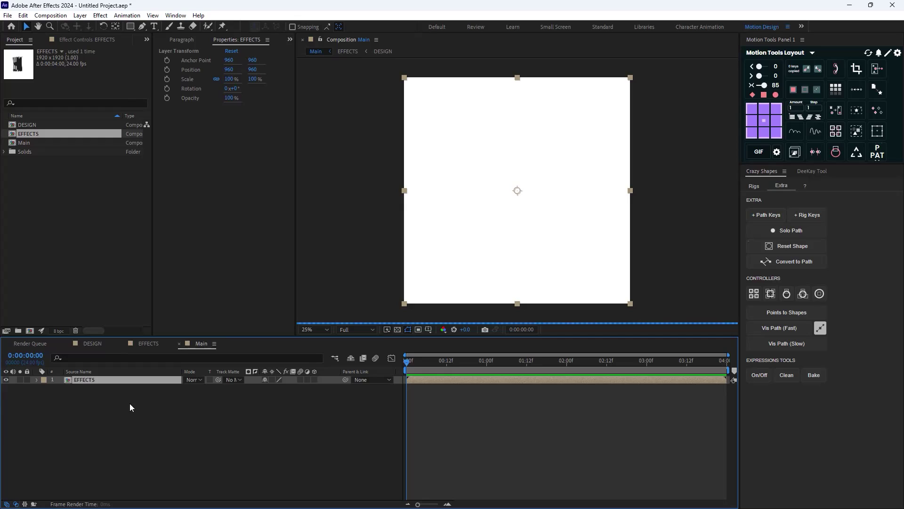
Add a dark royal blue solid layer to Main and name it BG.
{"action": "left_click", "coordinate": [150, 411]}
{"action": "key", "text": "ctrl+y"}
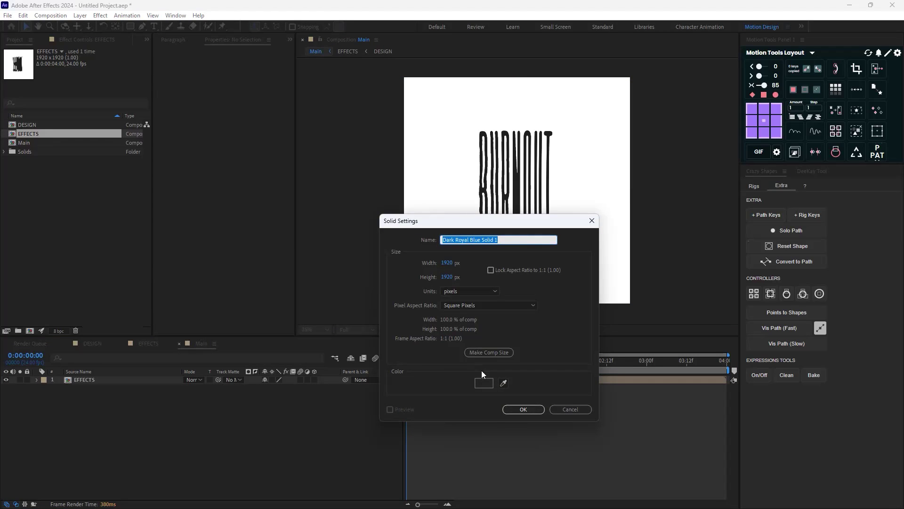
{"action": "left_click", "coordinate": [521, 408]}
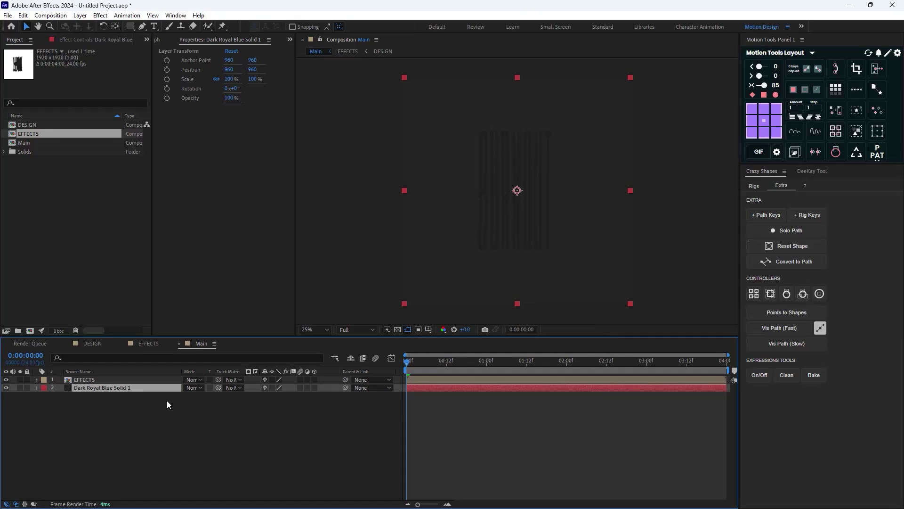
{"action": "key", "text": "Return"}
{"action": "type", "text": "BG"}
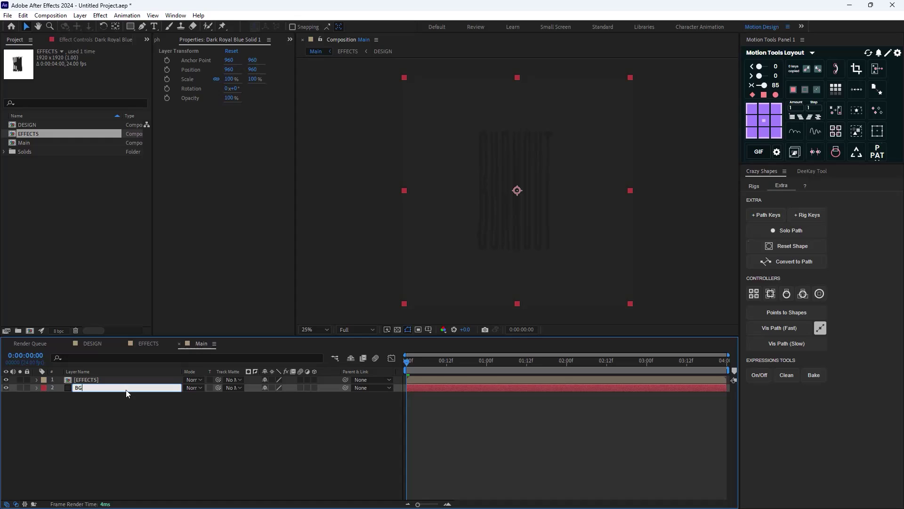
{"action": "key", "text": "Return"}
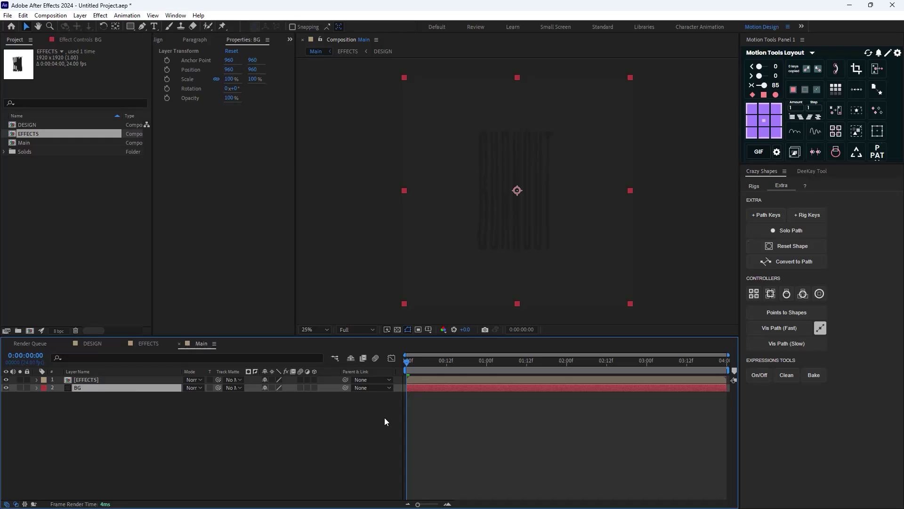
Apply a red Fill effect to the EFFECTS layer.
{"action": "left_click", "coordinate": [356, 379]}
{"action": "key", "text": "ctrl+space"}
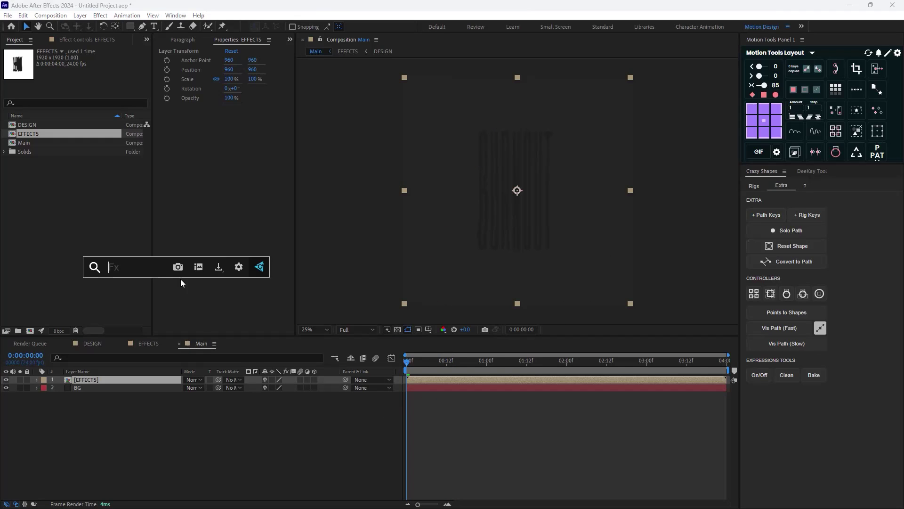
{"action": "type", "text": "fill"}
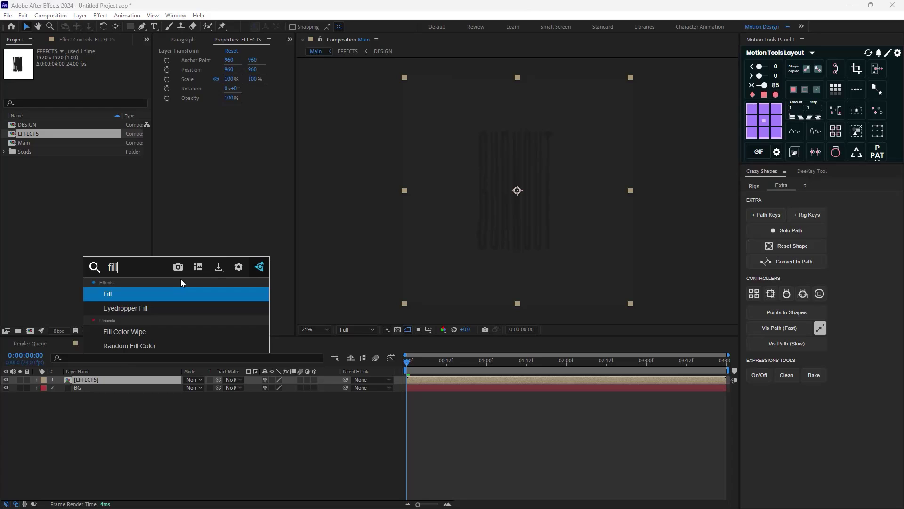
{"action": "key", "text": "Return"}
Add Gaussian Blur with Blurriness 3.0 and duplicate the EFFECTS layer.
{"action": "key", "text": "ctrl+space"}
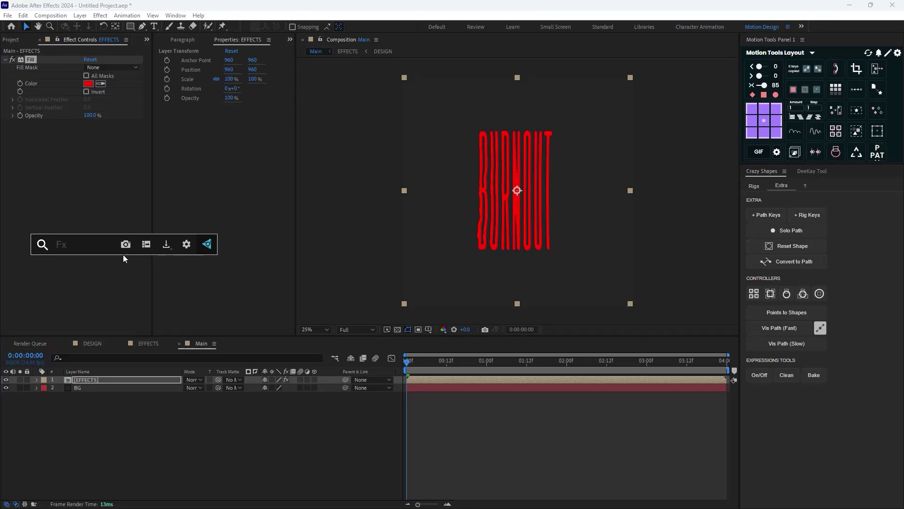
{"action": "type", "text": "ga"}
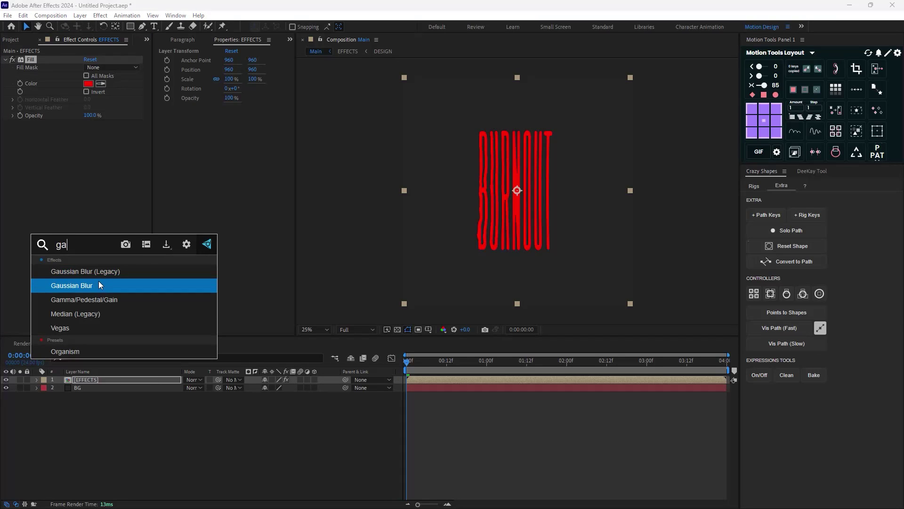
{"action": "left_click", "coordinate": [99, 284]}
{"action": "left_click", "coordinate": [87, 132]}
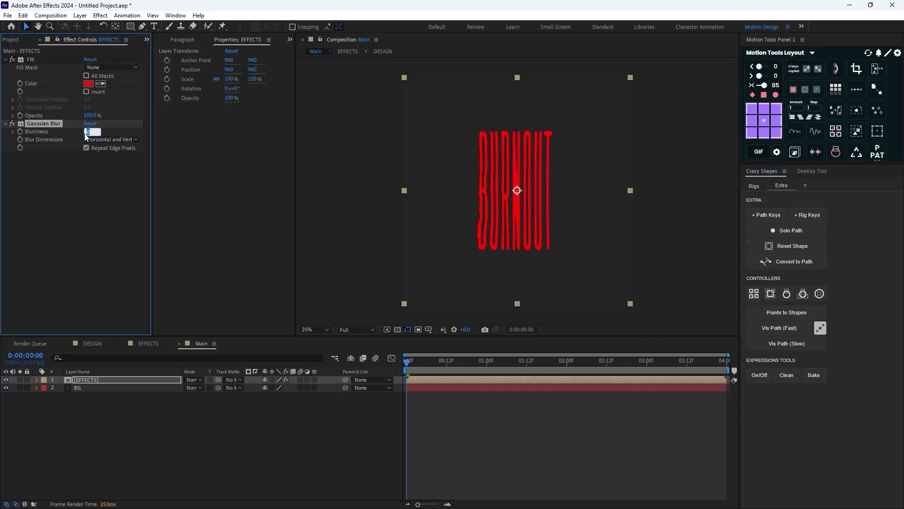
{"action": "type", "text": "3.0"}
{"action": "scroll", "coordinate": [617, 333], "scroll_direction": "down", "scroll_amount": 1}
{"action": "left_click", "coordinate": [115, 380]}
{"action": "key", "text": "ctrl+d"}
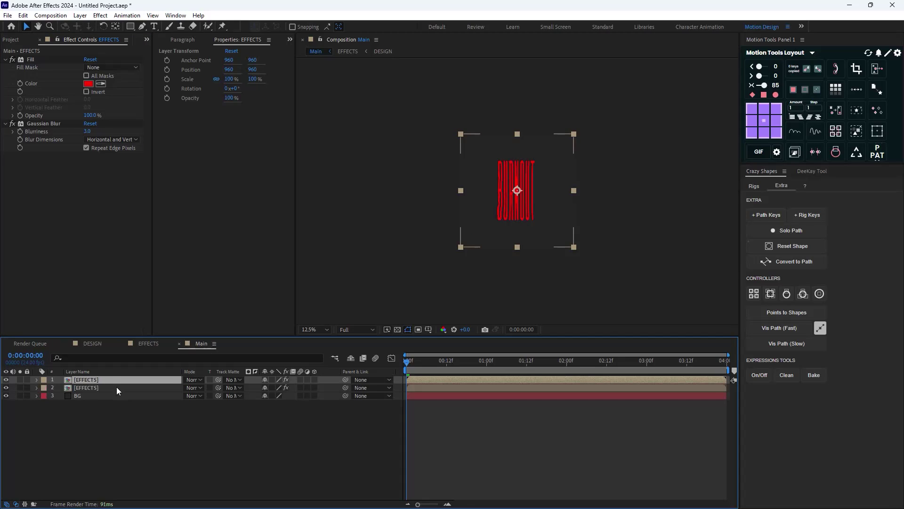
Make a third EFFECTS copy and change the bottom copy's fill to yellow FCFF00.
{"action": "key", "text": "ctrl+d"}
{"action": "left_click", "coordinate": [104, 396]}
{"action": "left_click", "coordinate": [88, 83]}
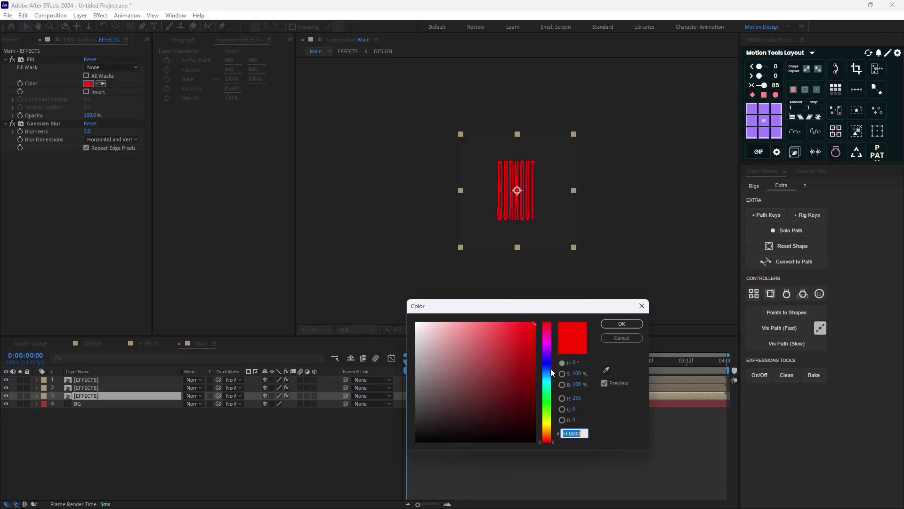
{"action": "left_click", "coordinate": [547, 425]}
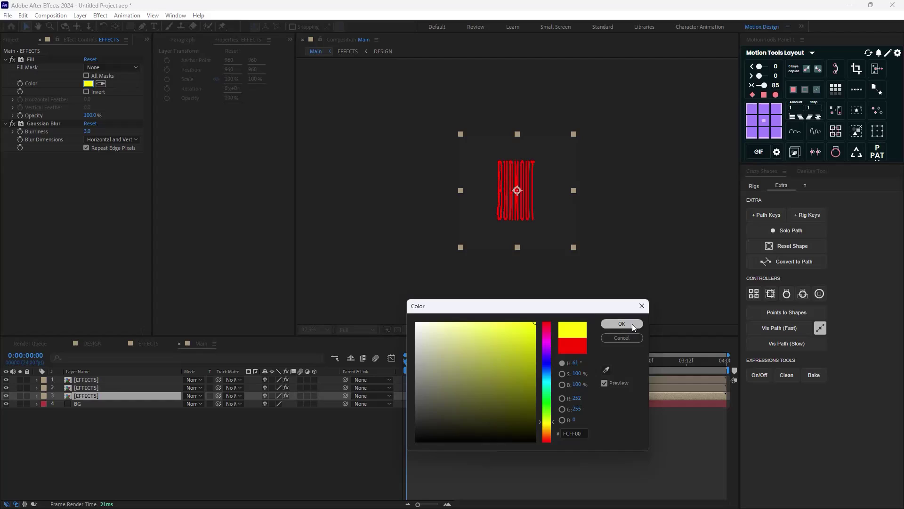
{"action": "left_click", "coordinate": [632, 324]}
Change the middle copy's fill to orange FF8400 and check the colours at 25% zoom.
{"action": "left_click", "coordinate": [95, 388]}
{"action": "left_click", "coordinate": [88, 84]}
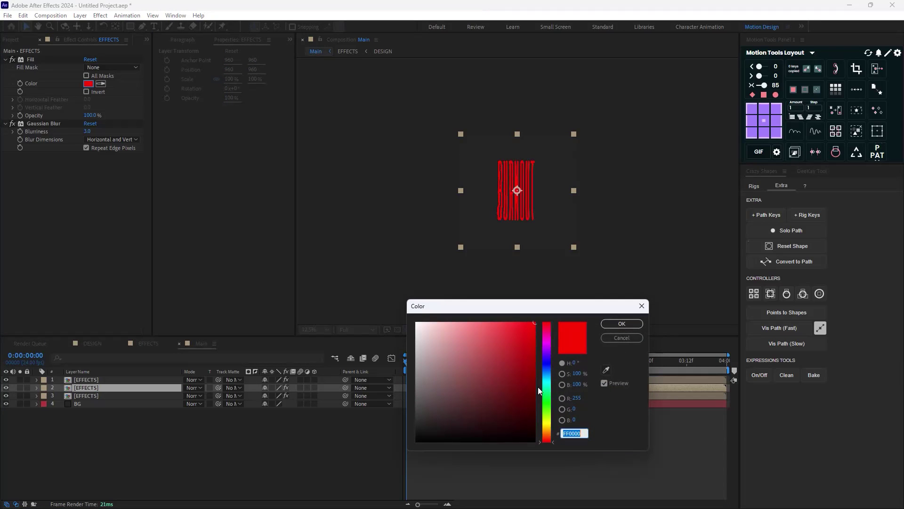
{"action": "left_click", "coordinate": [549, 433]}
{"action": "left_click", "coordinate": [622, 325]}
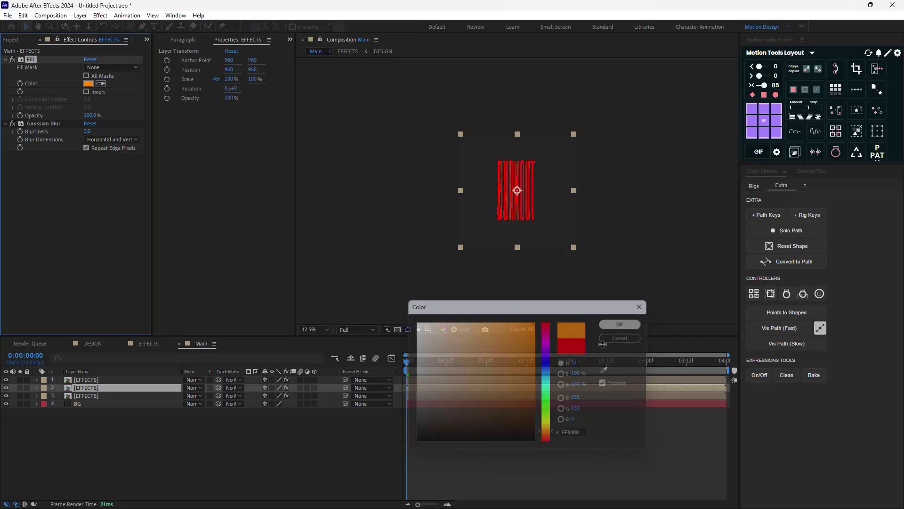
{"action": "left_click", "coordinate": [284, 445]}
{"action": "key", "text": "."}
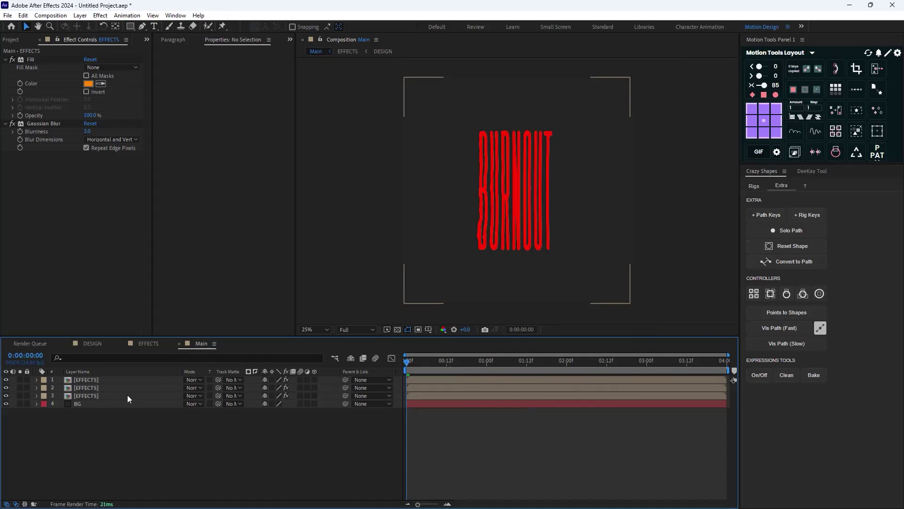
{"action": "left_click", "coordinate": [92, 396]}
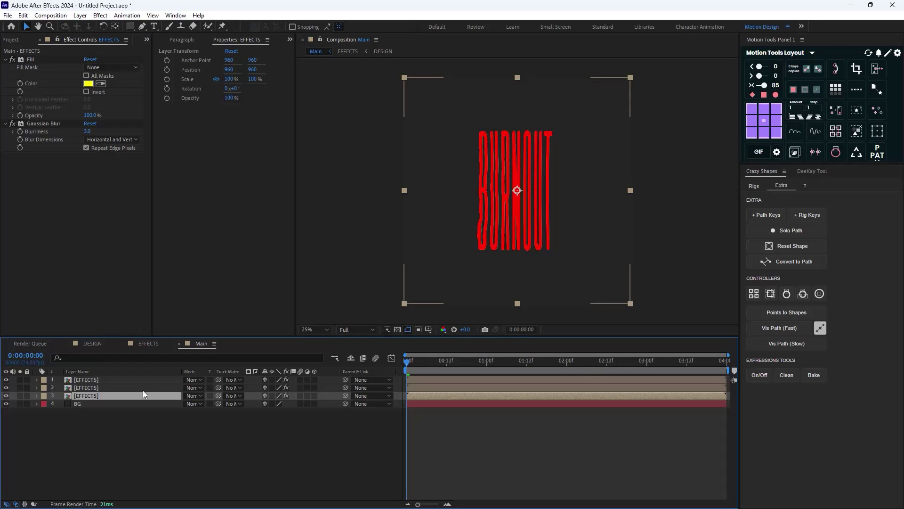
Check the DESIGN layer's looping Time Remap, then enable time remapping on all three EFFECTS copies.
{"action": "left_click", "coordinate": [148, 344]}
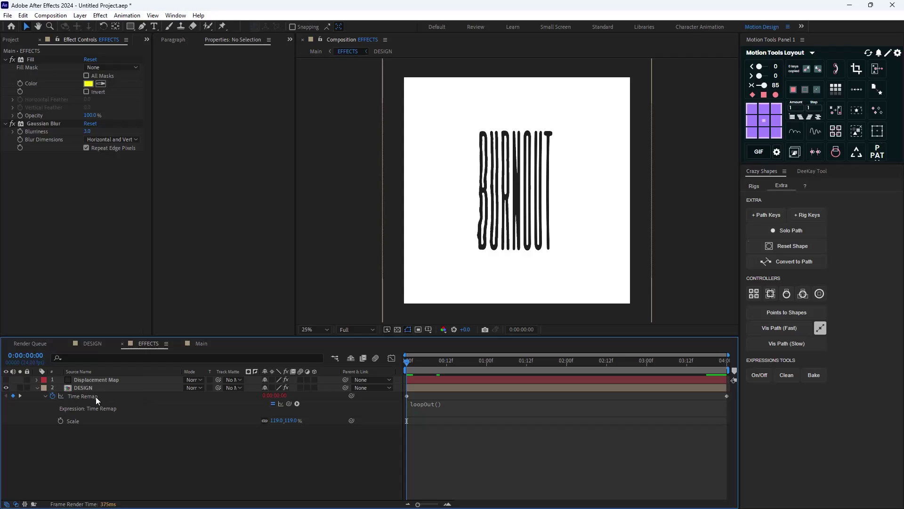
{"action": "left_click", "coordinate": [96, 398]}
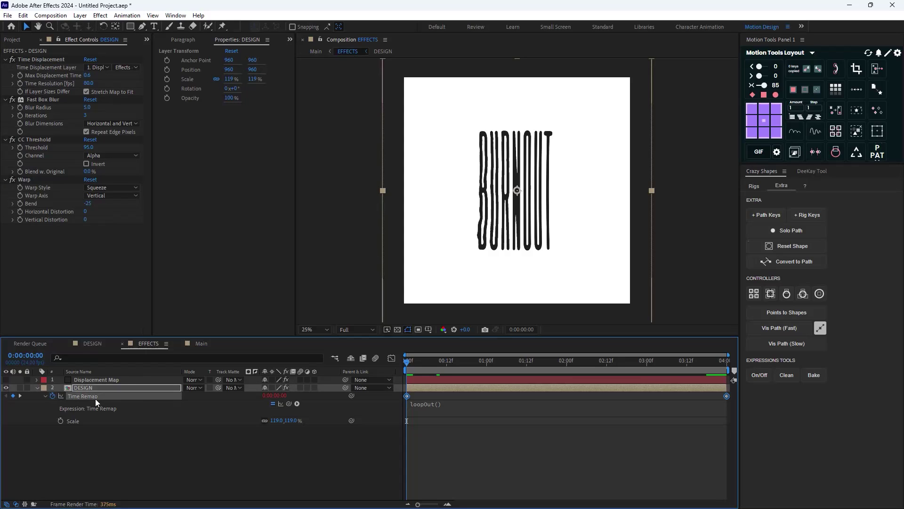
{"action": "left_click", "coordinate": [200, 344]}
{"action": "left_click", "coordinate": [99, 383], "text": "shift"}
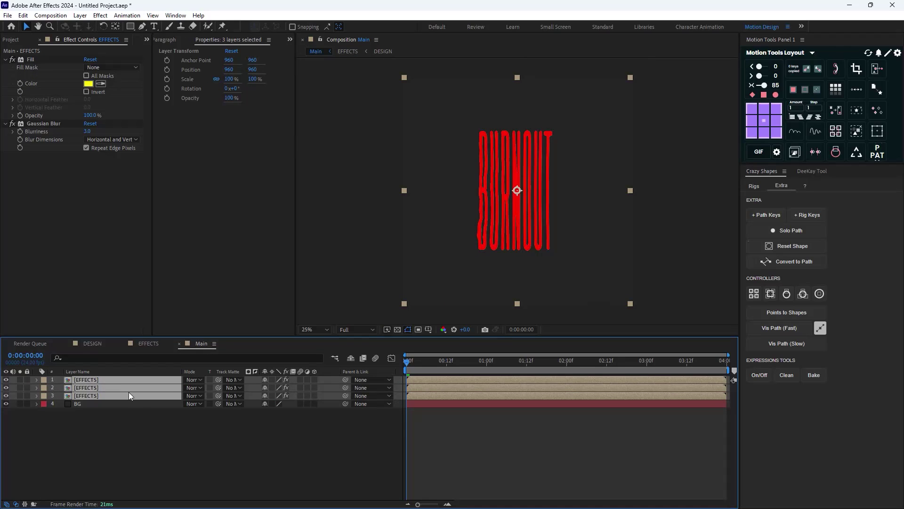
{"action": "key", "text": "ctrl+alt+t"}
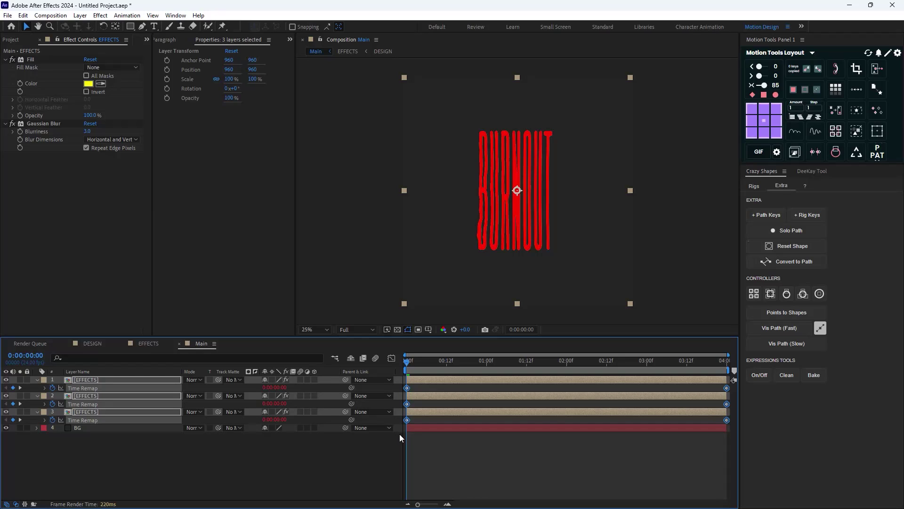
{"action": "left_click", "coordinate": [348, 444]}
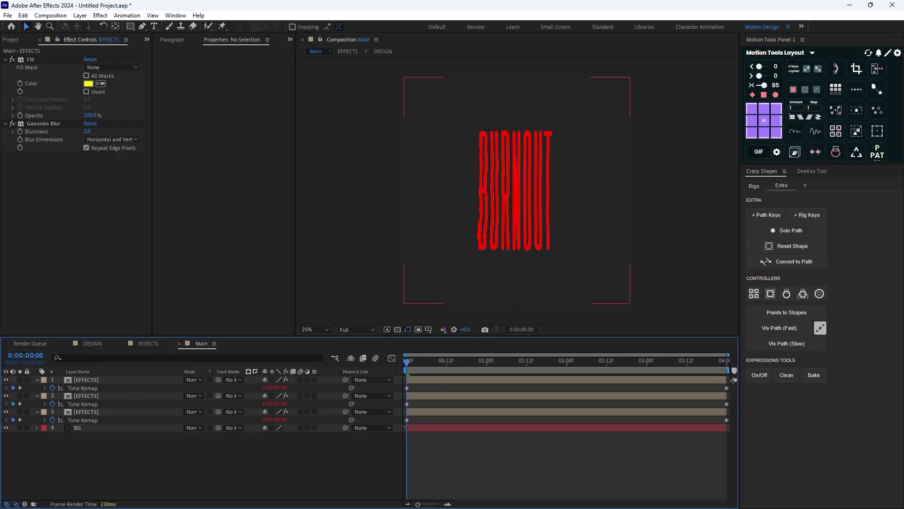
Offset the middle copy's Time Remap keyframes by one frame and the bottom copy's by two, then preview.
{"action": "left_click", "coordinate": [109, 403]}
{"action": "left_click_drag", "start_coordinate": [407, 404], "coordinate": [403, 405]}
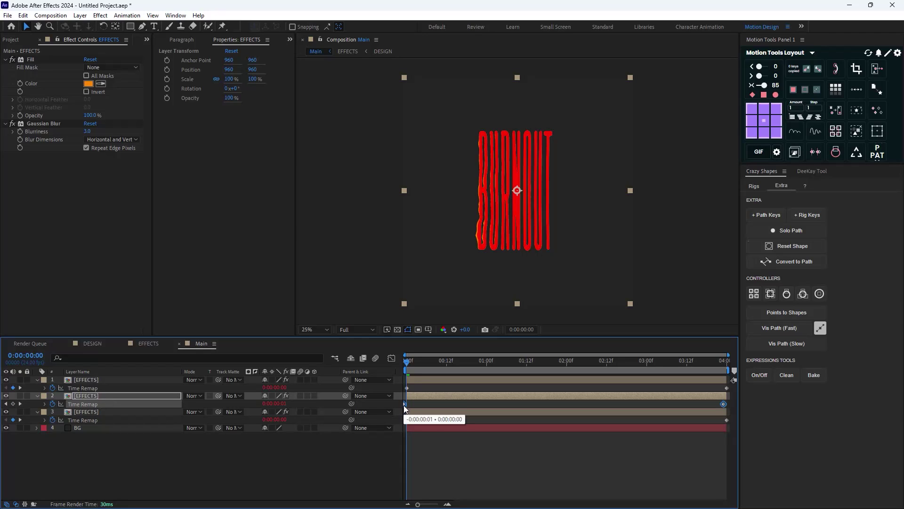
{"action": "left_click", "coordinate": [100, 412]}
{"action": "left_click", "coordinate": [179, 420]}
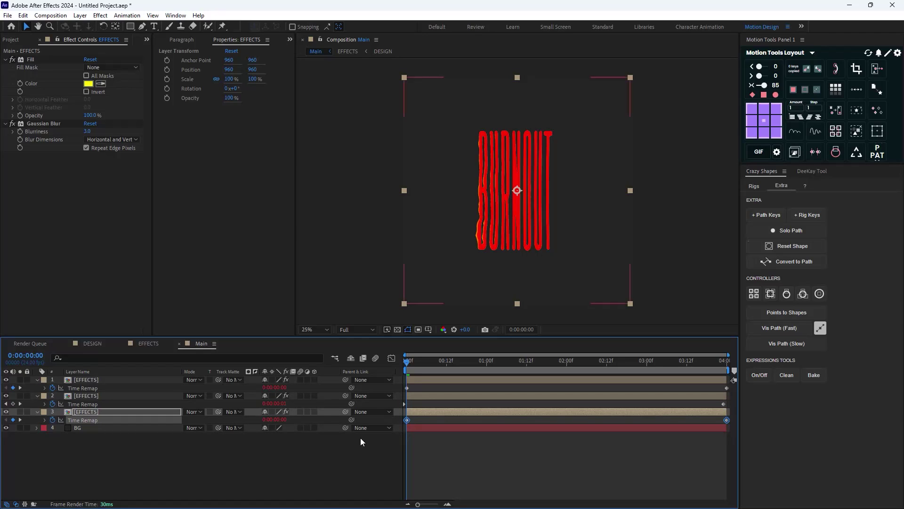
{"action": "left_click_drag", "start_coordinate": [407, 421], "coordinate": [401, 420]}
{"action": "key", "text": "space"}
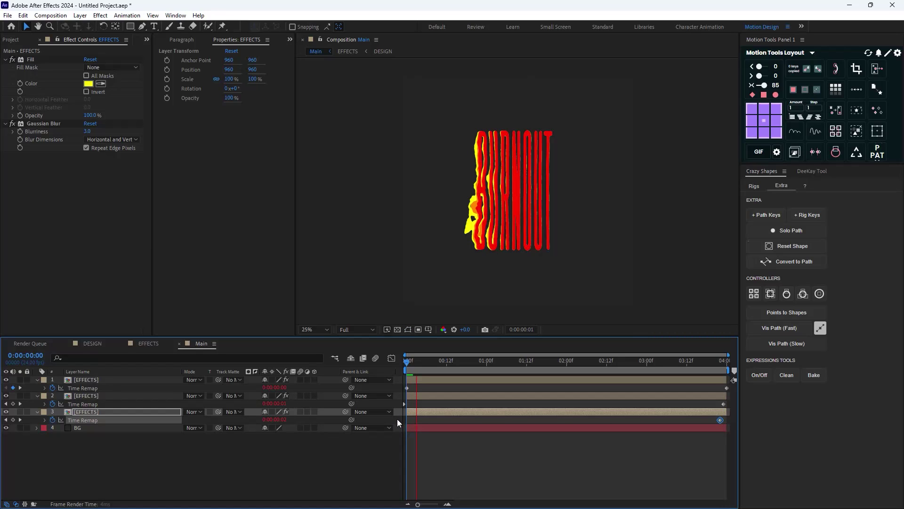